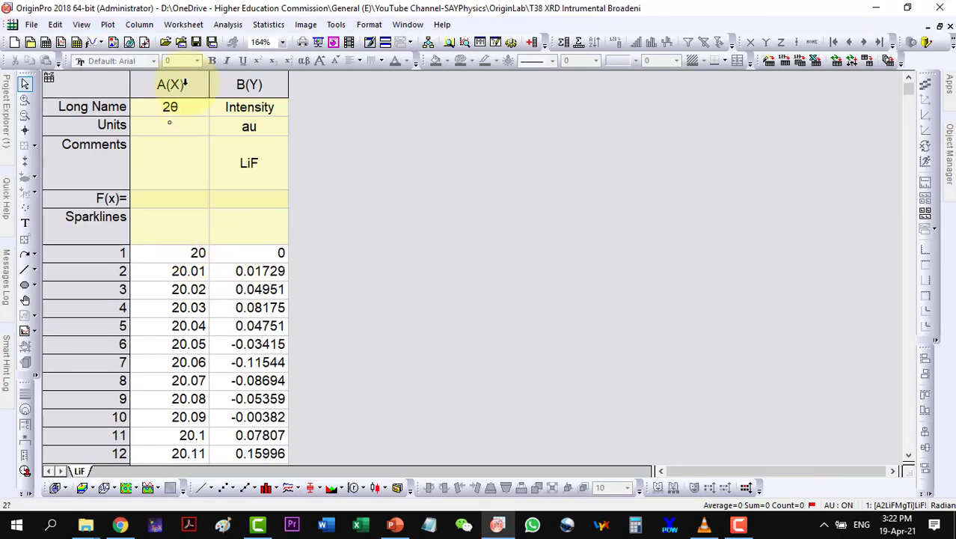
Plot Intensity against 2θ as a line graph, then zoom into the first peak near 38.7°
drag(182, 85, 249, 84)
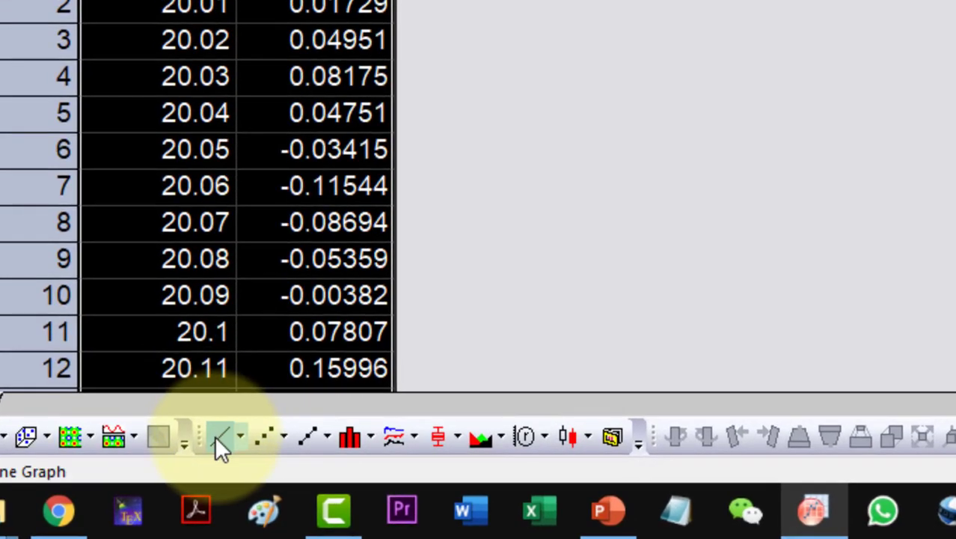
click(201, 487)
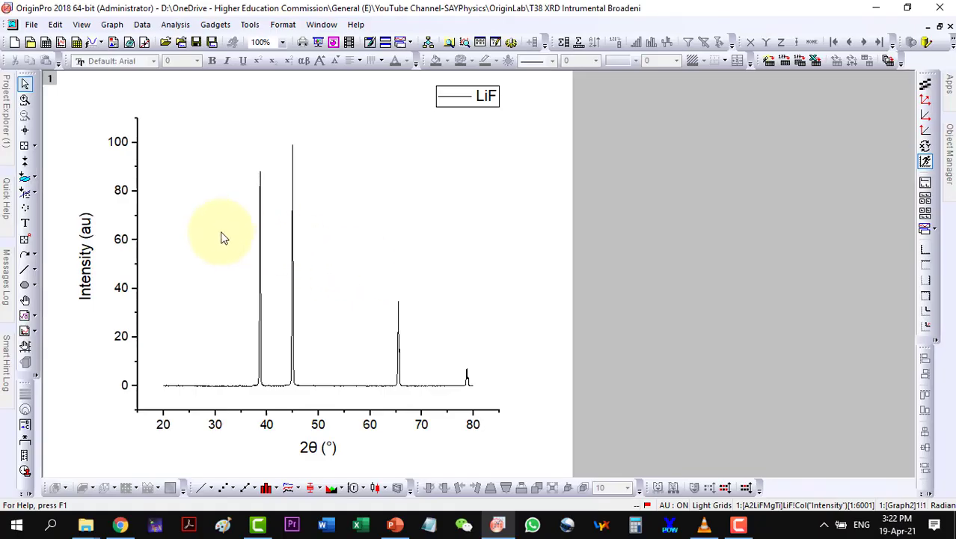
click(24, 100)
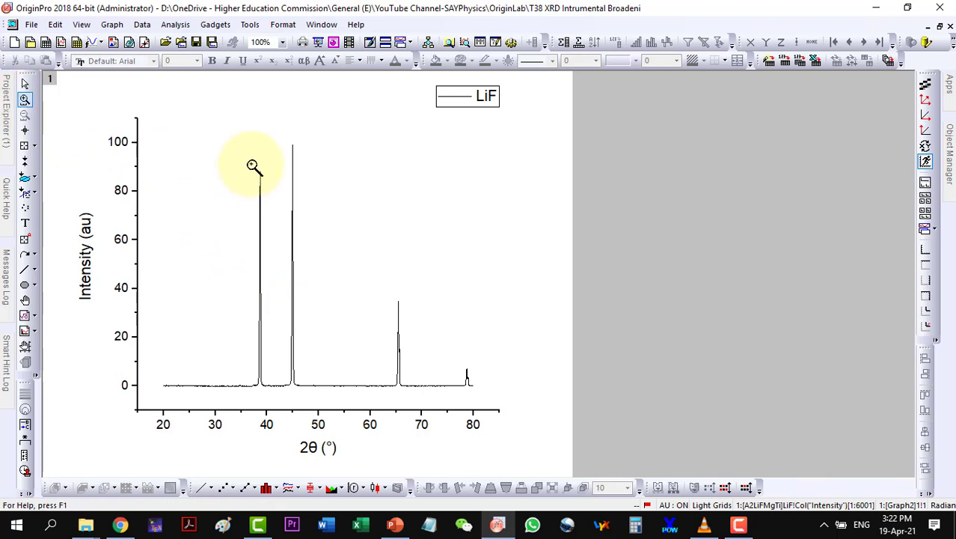
drag(252, 165, 269, 391)
drag(340, 400, 273, 202)
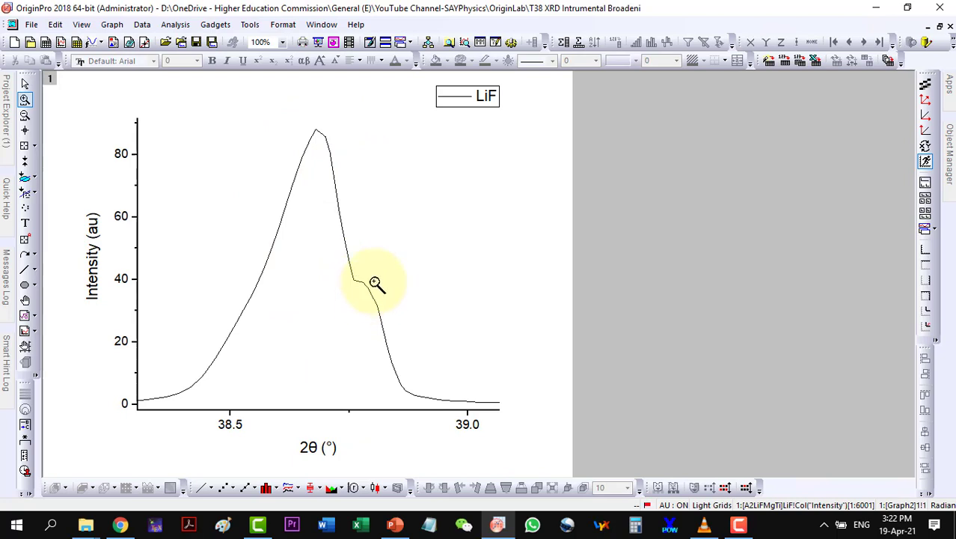
Zoom in on the second peak near 45°, then return to the full 20–80° range
click(25, 116)
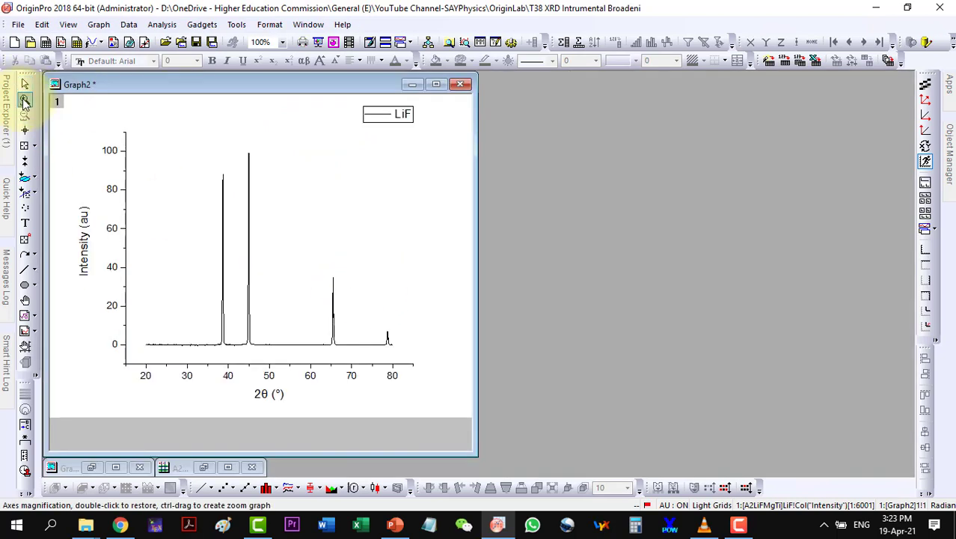
drag(241, 148, 239, 129)
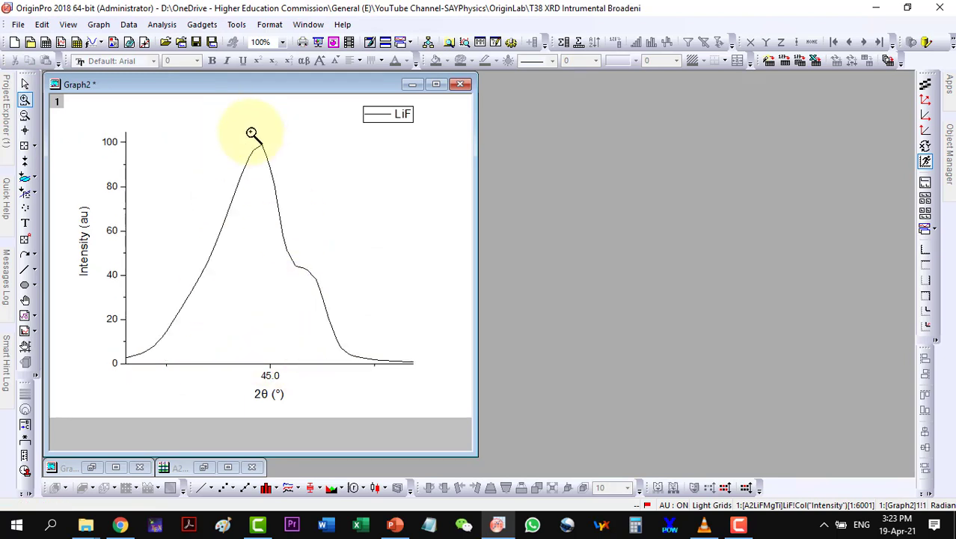
click(25, 116)
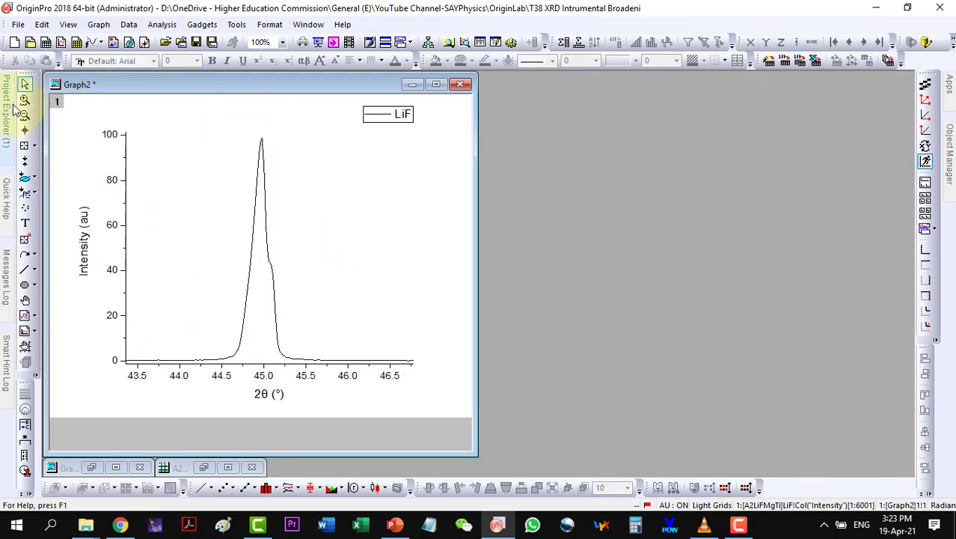
click(25, 116)
Zoom in on the 65.5° doublet and the 78.8° peak, then restore full range
click(24, 99)
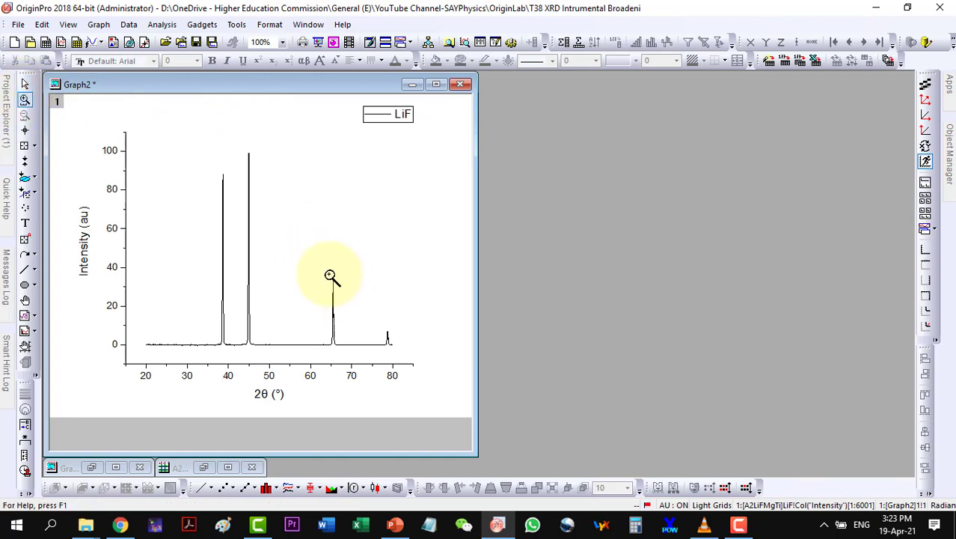
drag(330, 275, 337, 350)
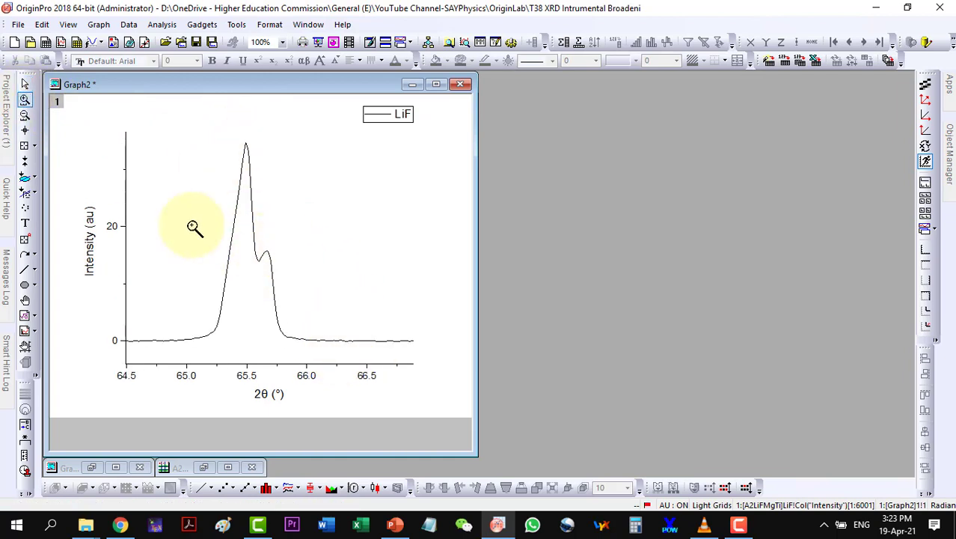
click(24, 116)
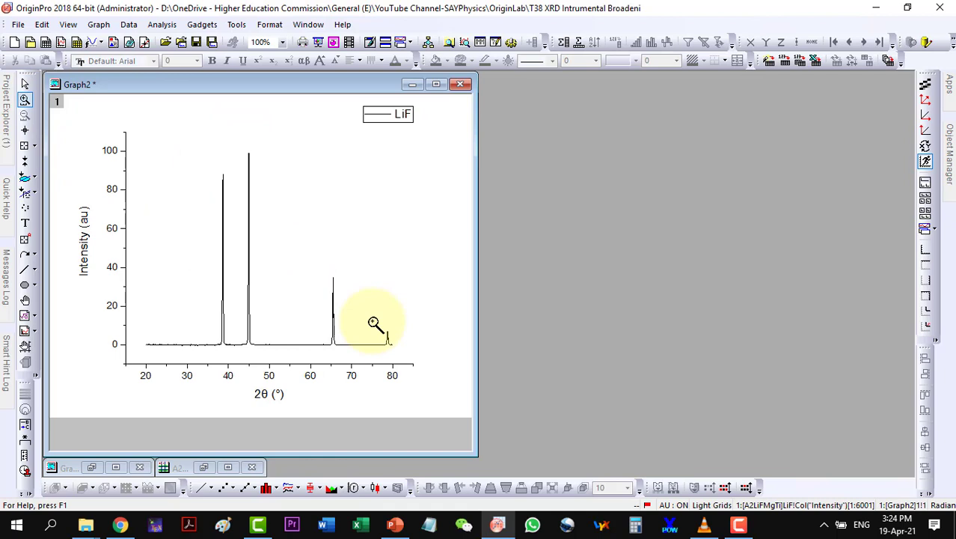
drag(395, 350, 395, 351)
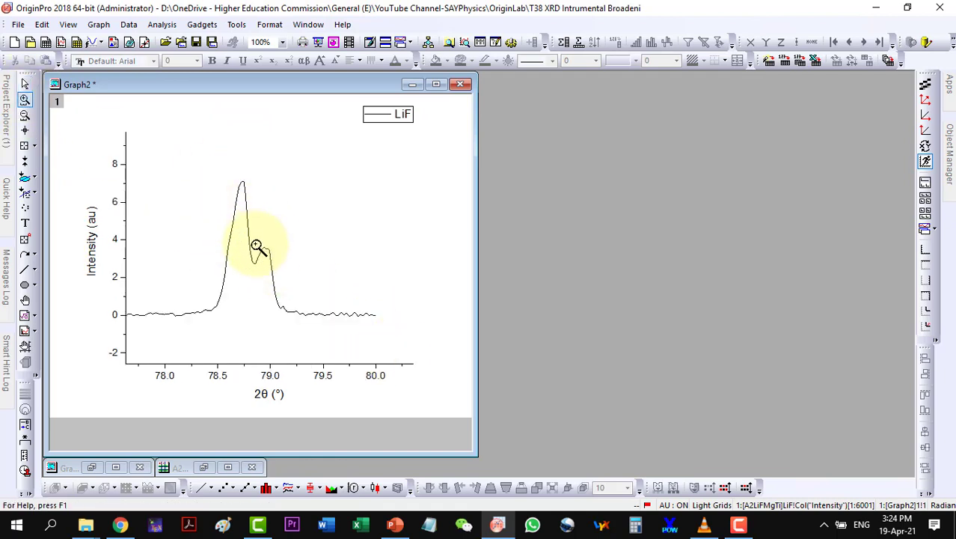
key(ctrl+r)
Zoom the 2θ axis to 64–67°, then tighter to about 65–66° around the doublet
click(25, 100)
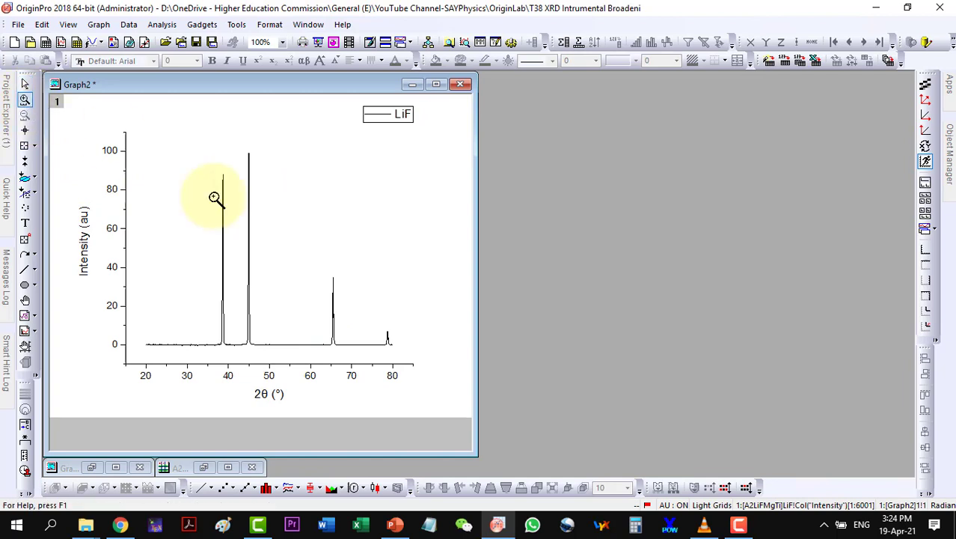
drag(327, 276, 348, 319)
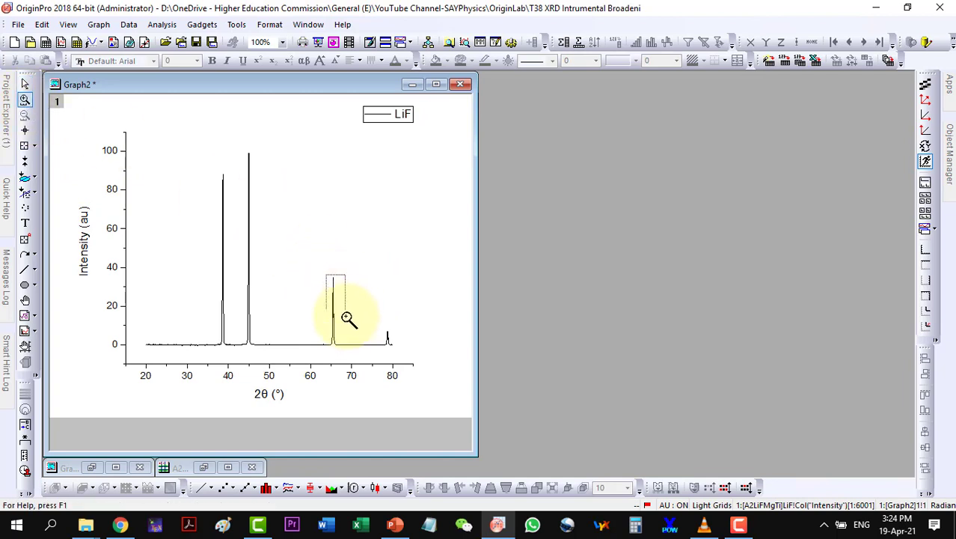
drag(341, 351, 340, 350)
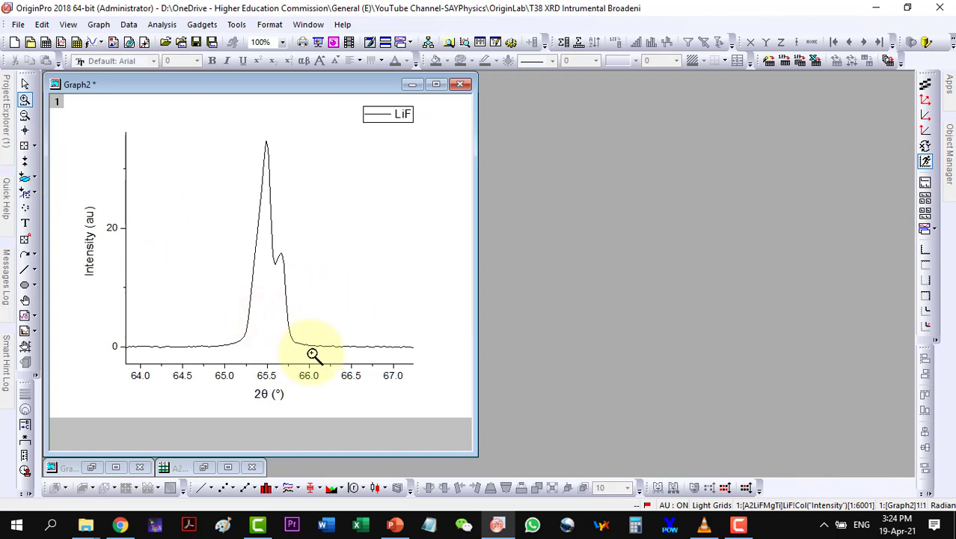
drag(312, 355, 220, 133)
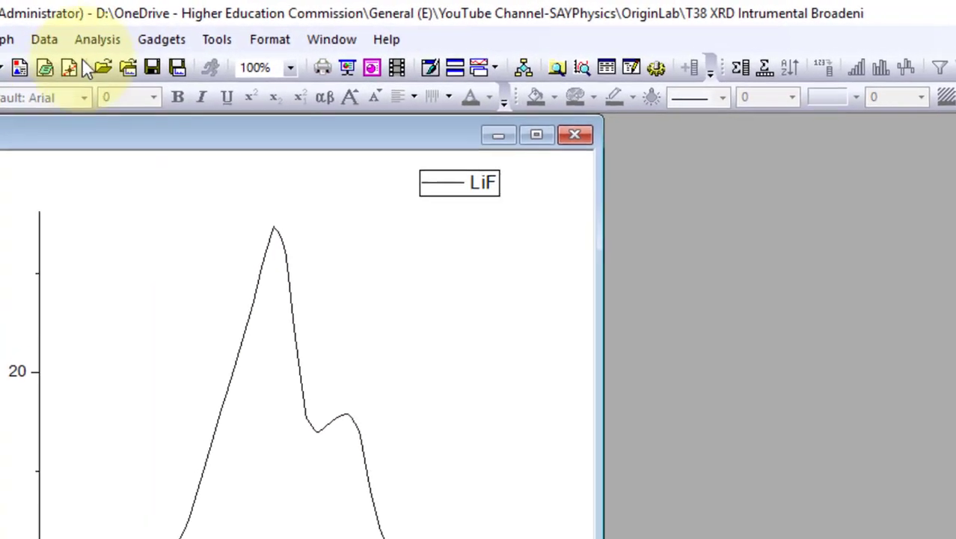
Open the Multiple Peak Fit dialog under Analysis > Peaks and Baseline, with a Gauss peak function
click(95, 42)
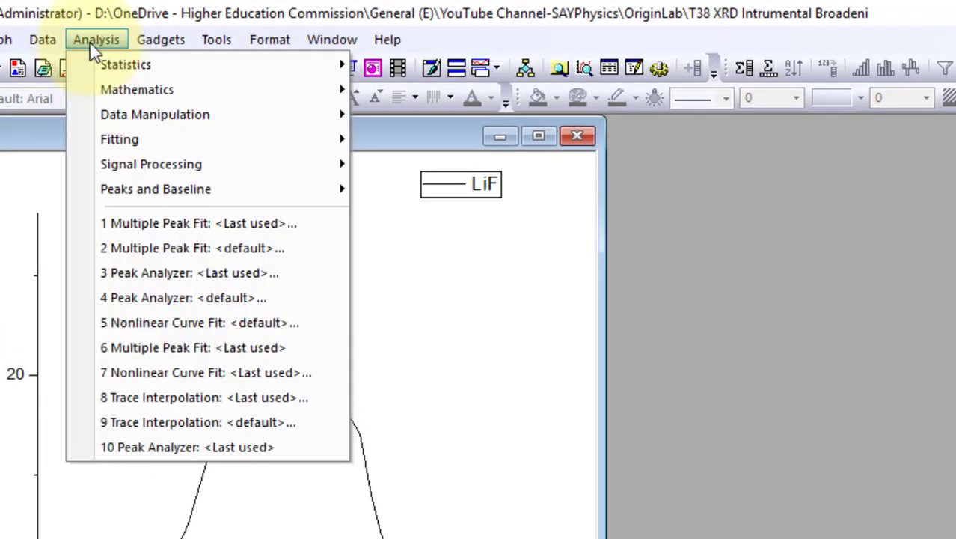
mouse_move(126, 190)
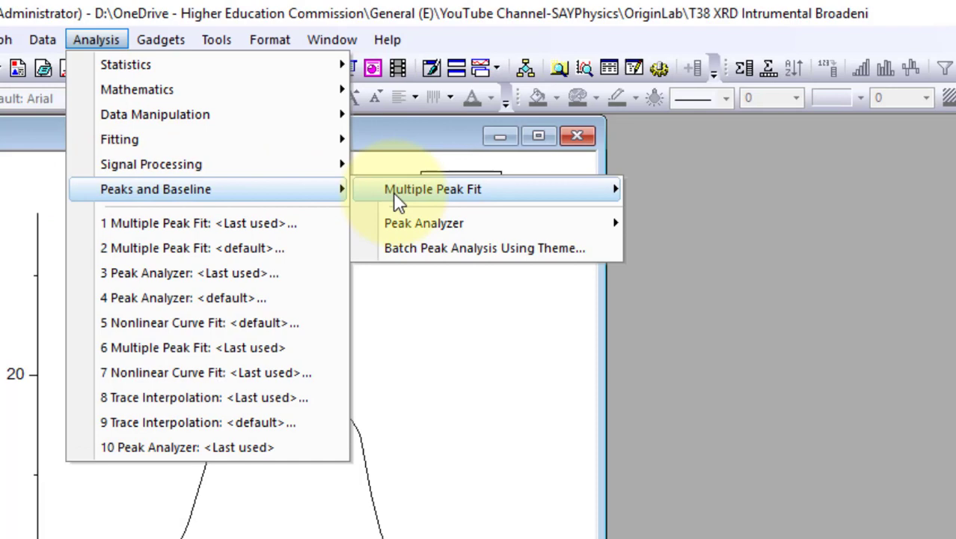
mouse_move(455, 203)
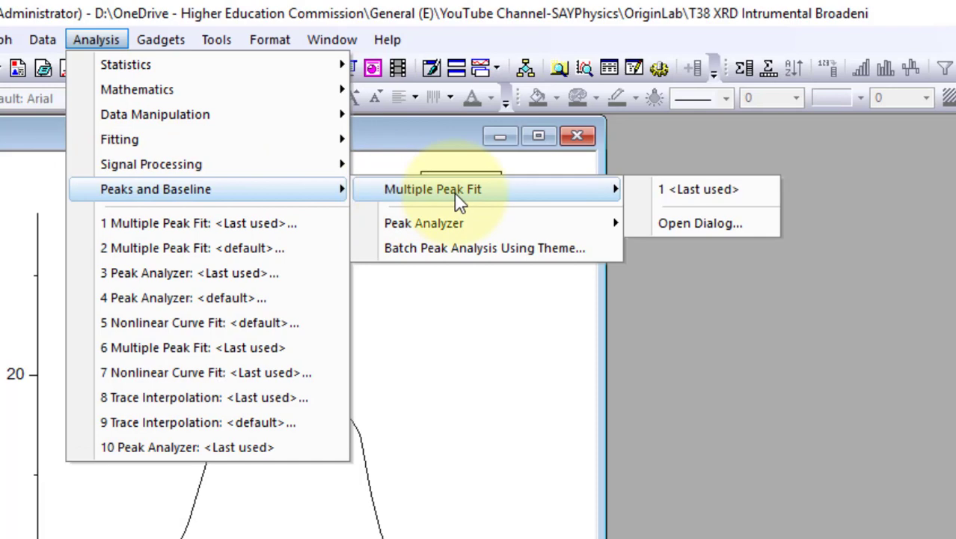
click(682, 224)
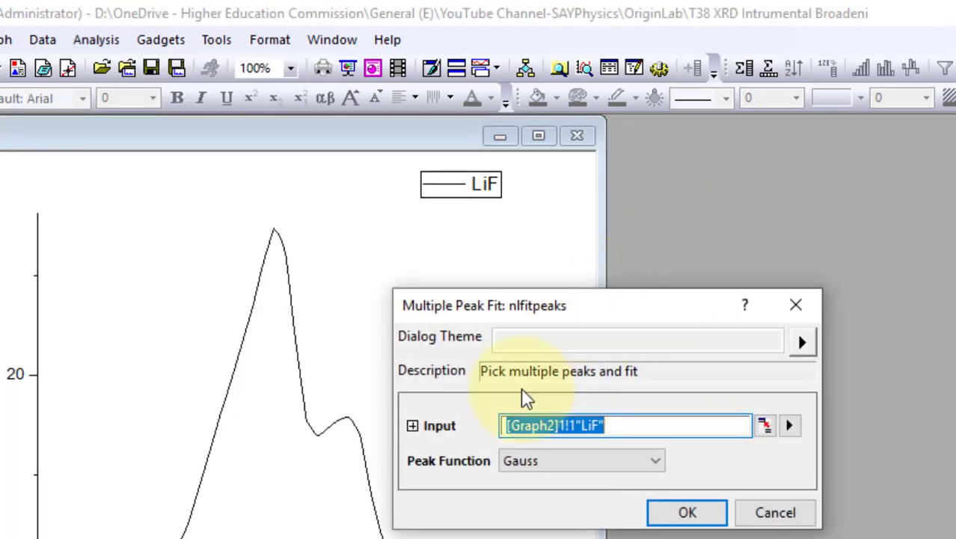
Accept the Gauss fit, mark the main peak at about 65.49°, and open NLFit
click(688, 512)
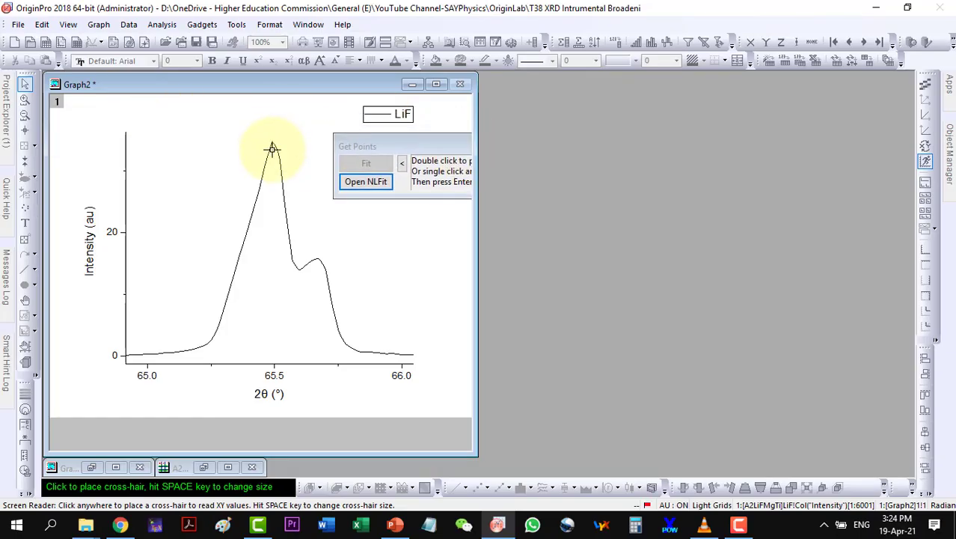
double_click(272, 137)
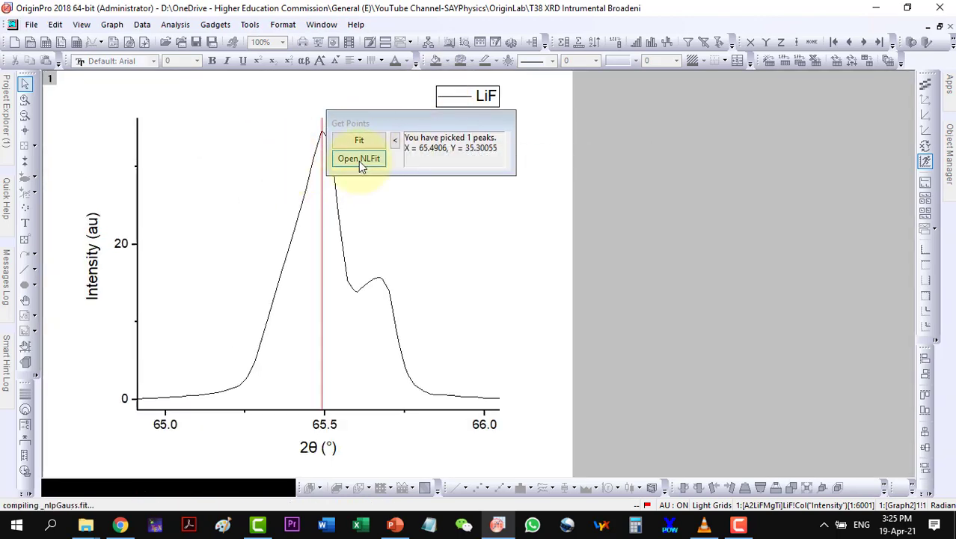
click(358, 161)
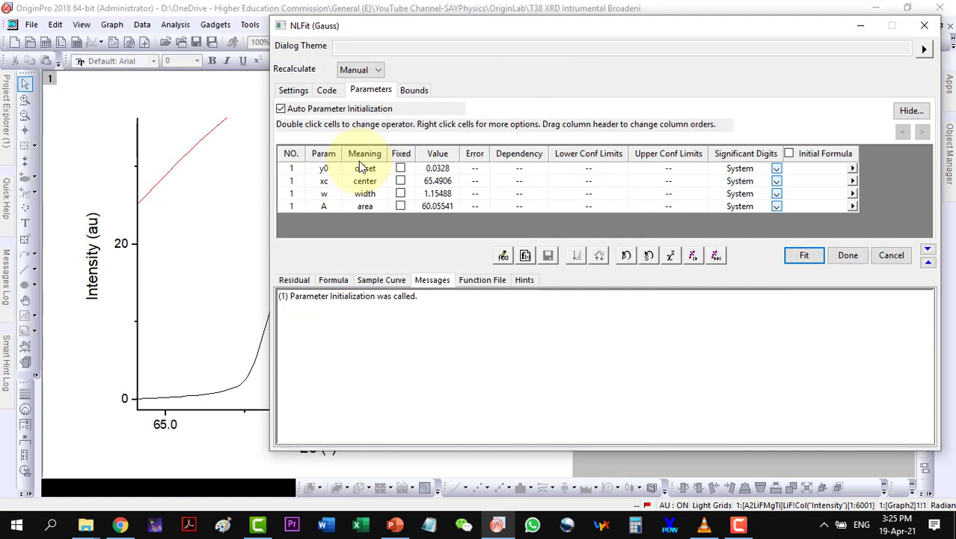
drag(378, 36, 589, 36)
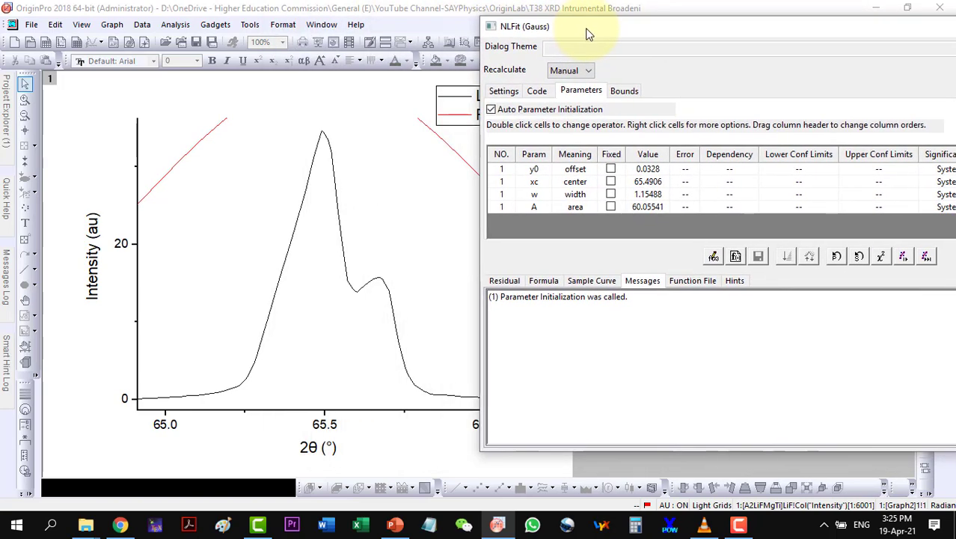
Iterate the fit until converged: centre 65.49245, width 0.24044
click(905, 257)
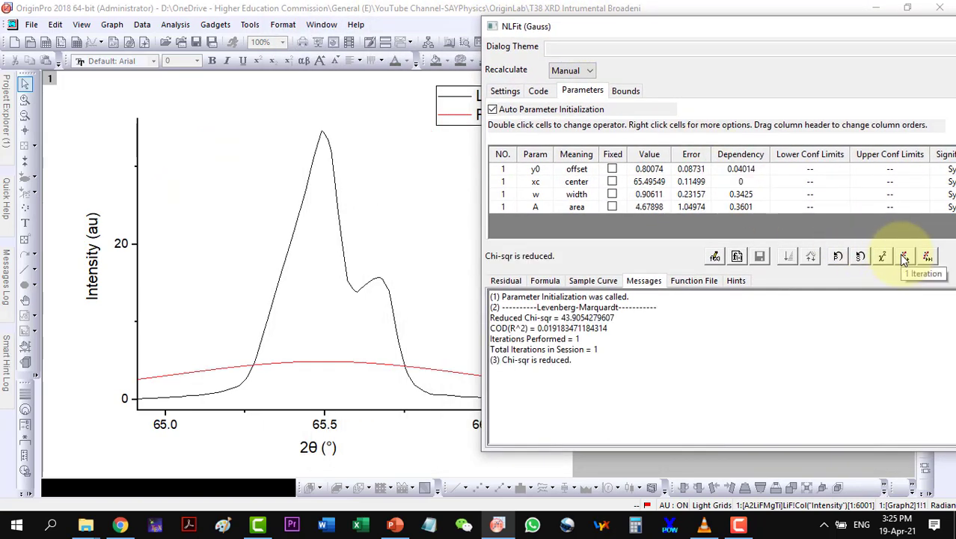
click(905, 257)
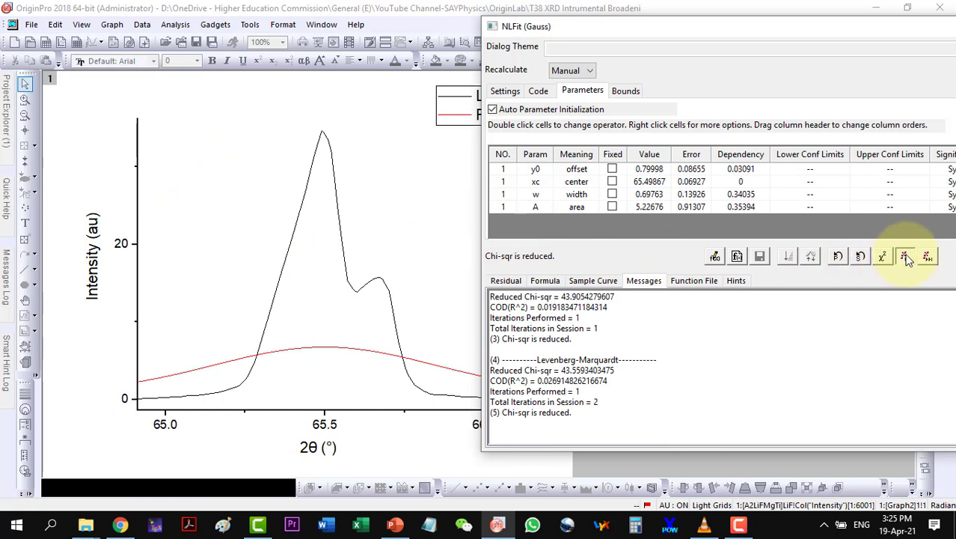
click(905, 256)
click(905, 256)
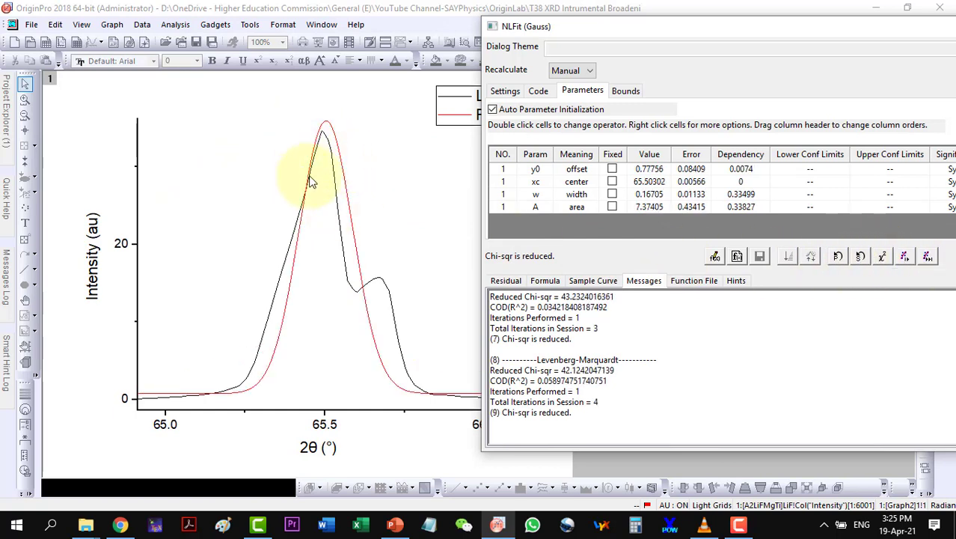
click(928, 256)
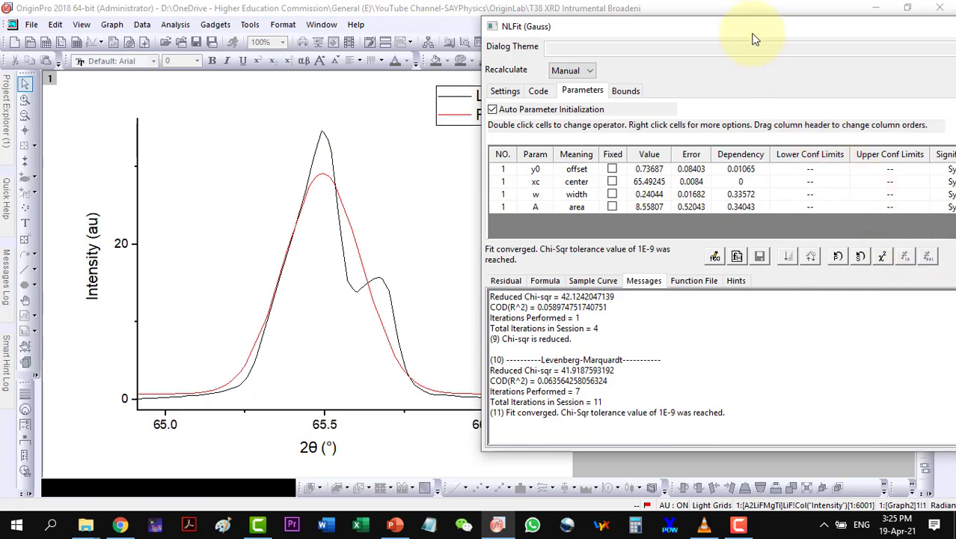
drag(732, 32, 481, 41)
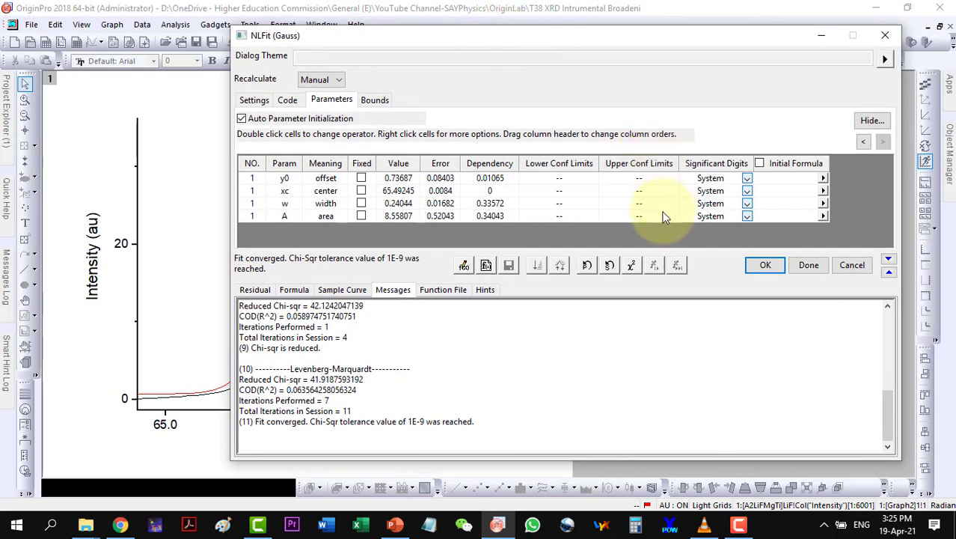
Accept the converged fit, move the graph aside and maximize the LiF data worksheet
click(765, 265)
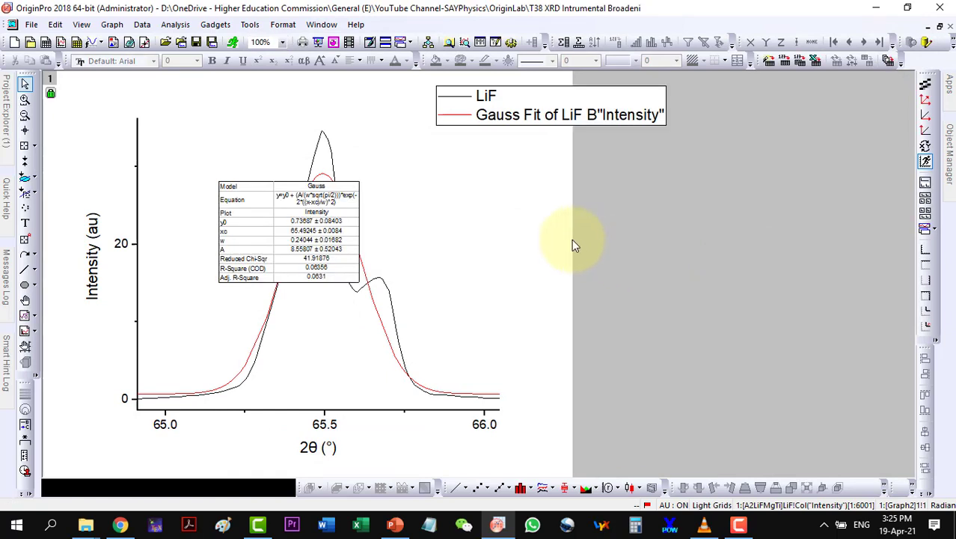
click(939, 28)
drag(284, 85, 459, 93)
click(203, 467)
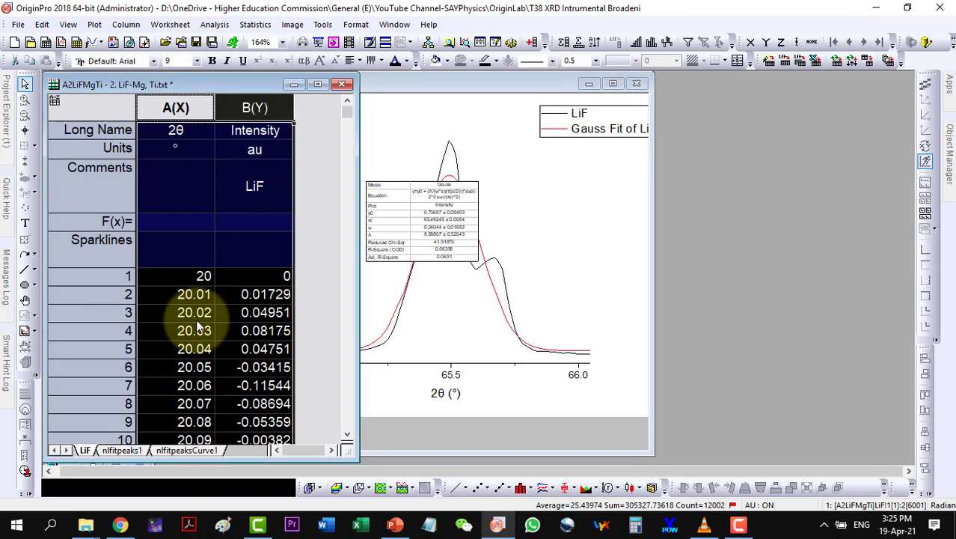
click(317, 85)
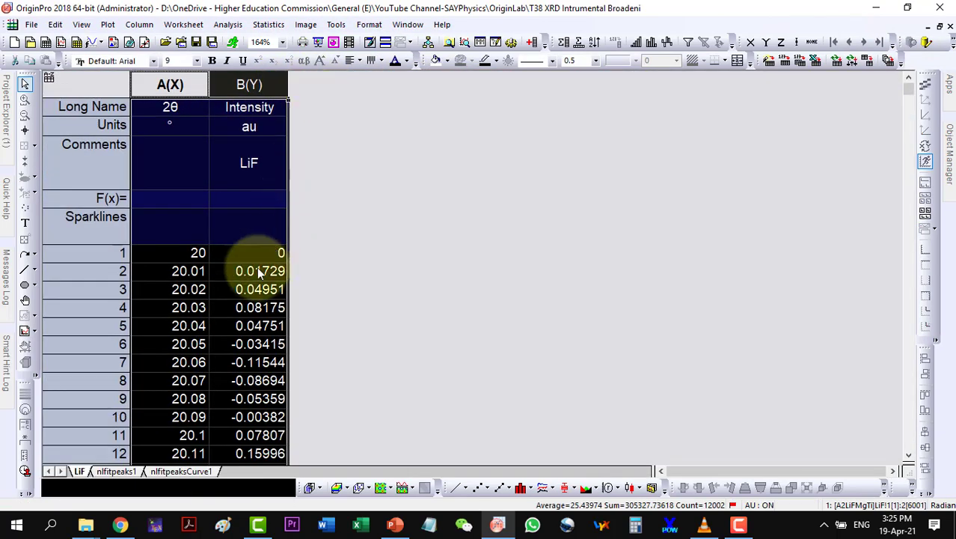
Show the nlfitpeaks1 report's Summary table with FWHM 0.28309
click(109, 472)
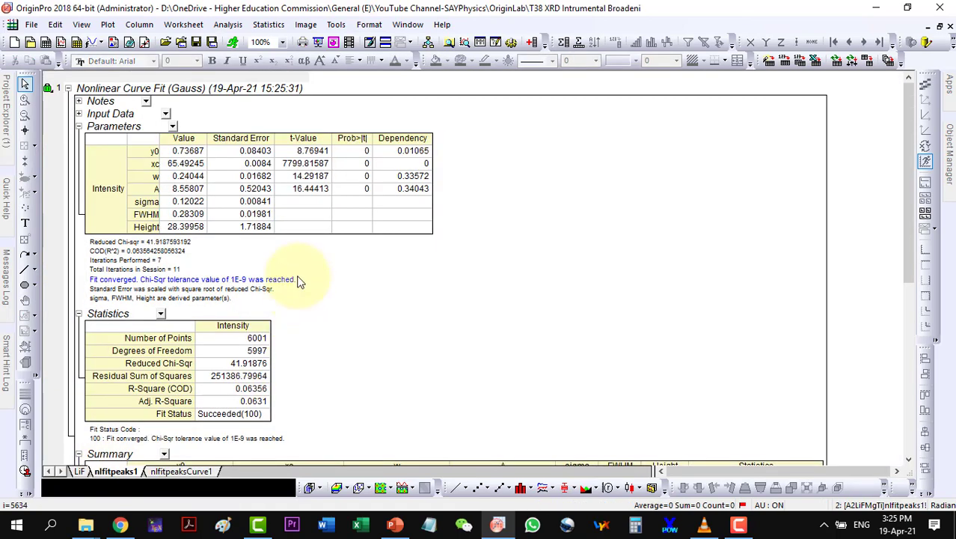
scroll(297, 280, down, 4)
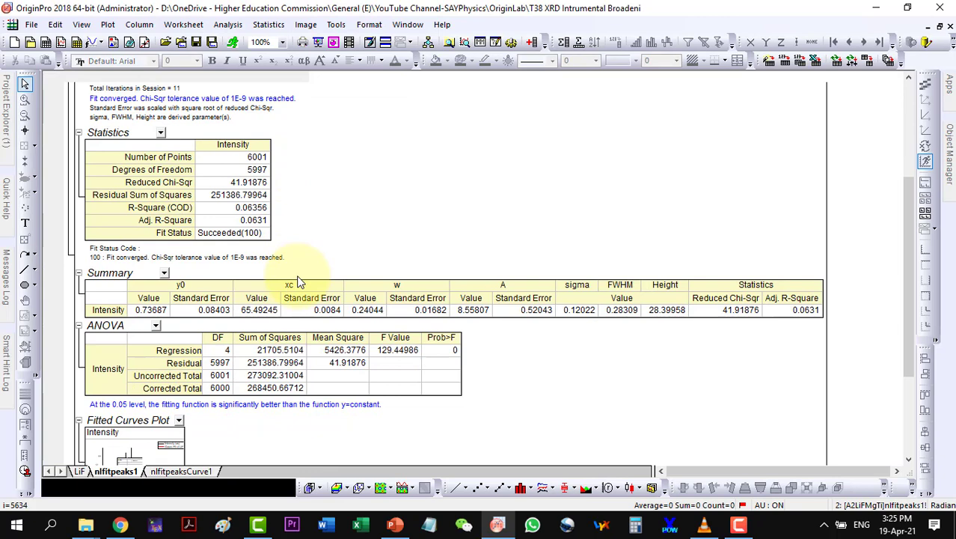
scroll(509, 323, up, 3)
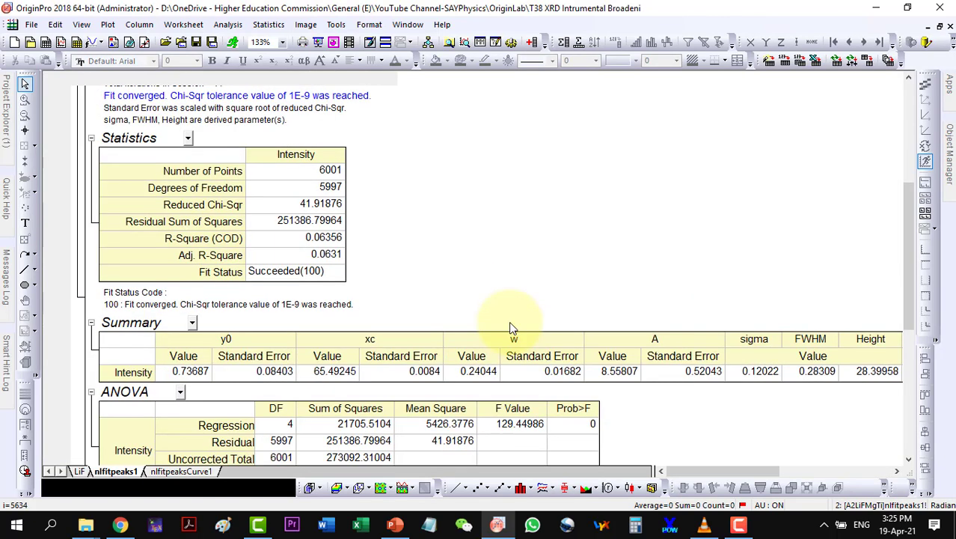
scroll(510, 323, up, 3)
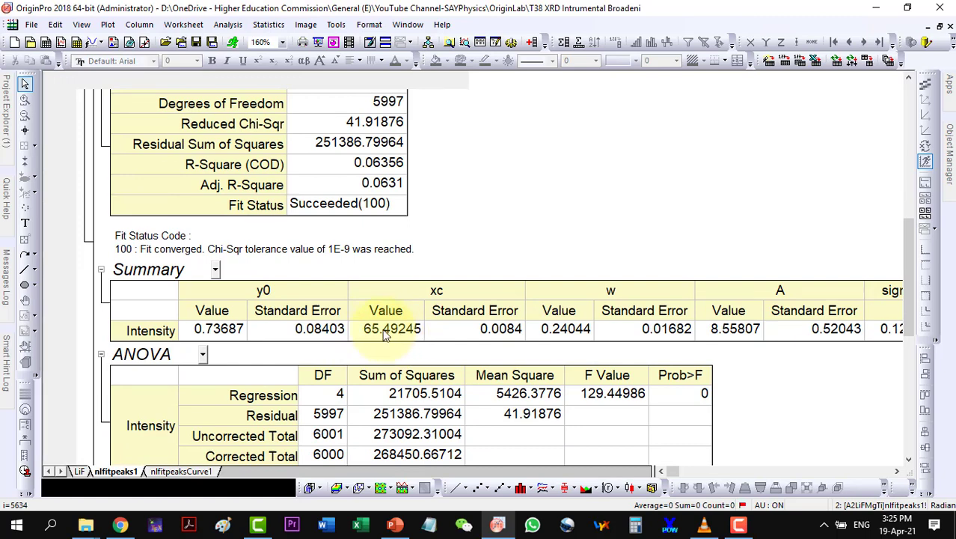
Open the 'xrd crystallite size' workbook in Excel and select cell C3
click(897, 470)
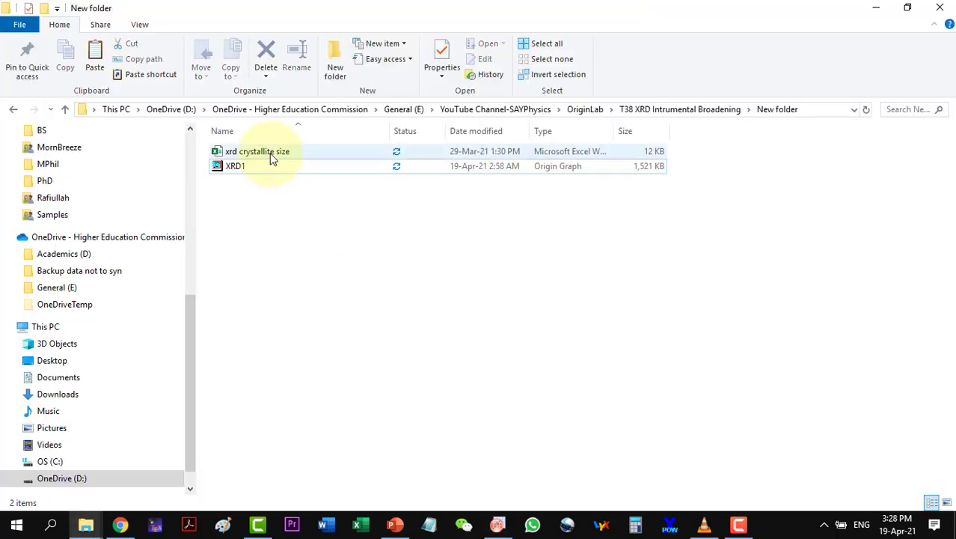
double_click(273, 157)
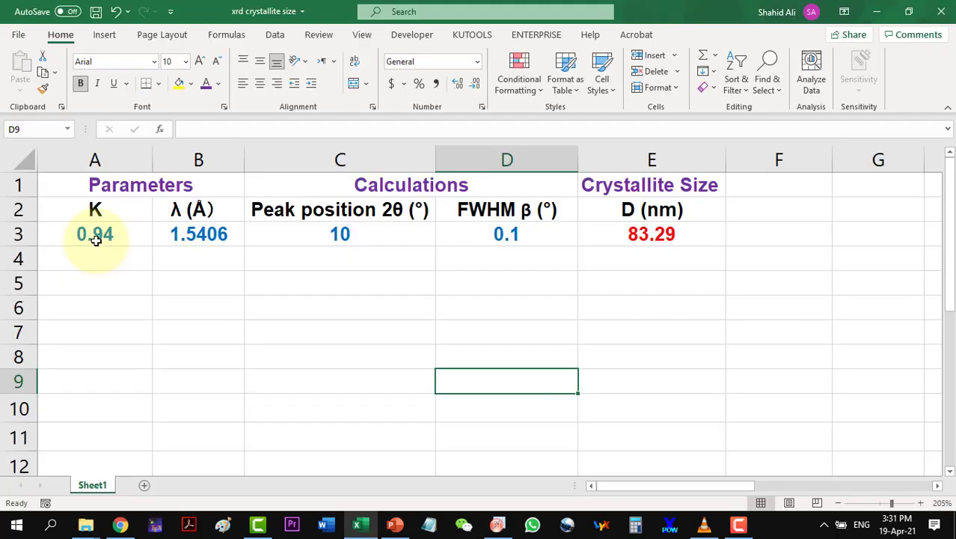
click(315, 237)
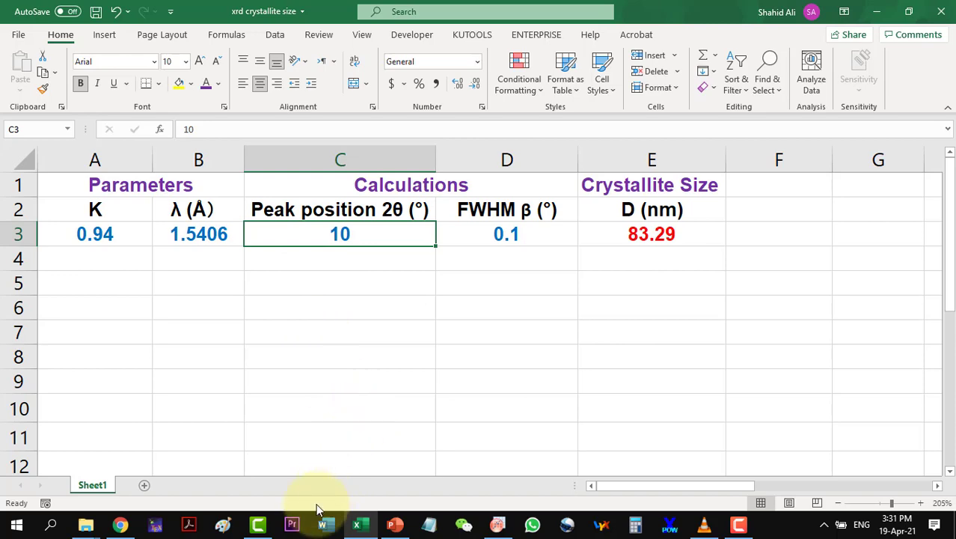
Copy the peak centre 65.49245 from the fit report into Excel cell C3
click(498, 526)
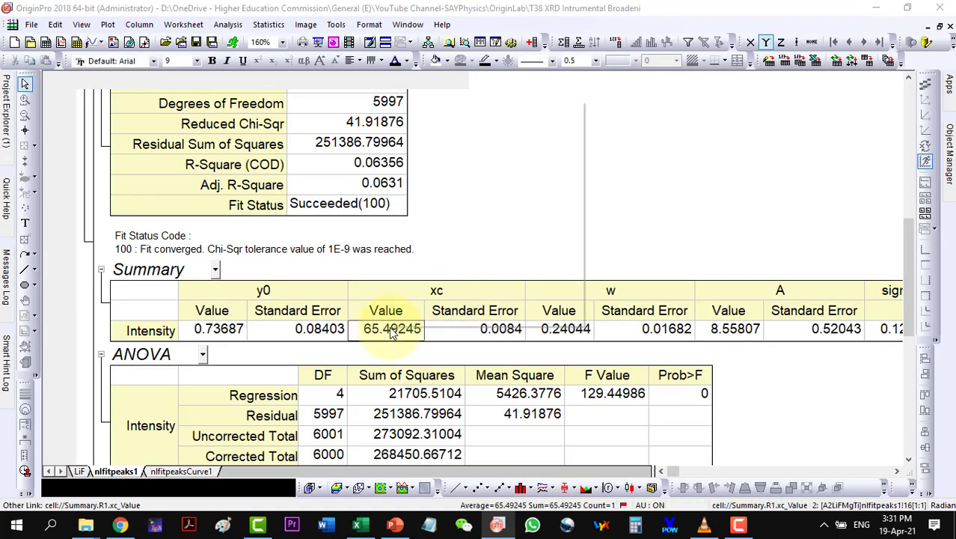
right_click(408, 327)
click(416, 110)
click(357, 525)
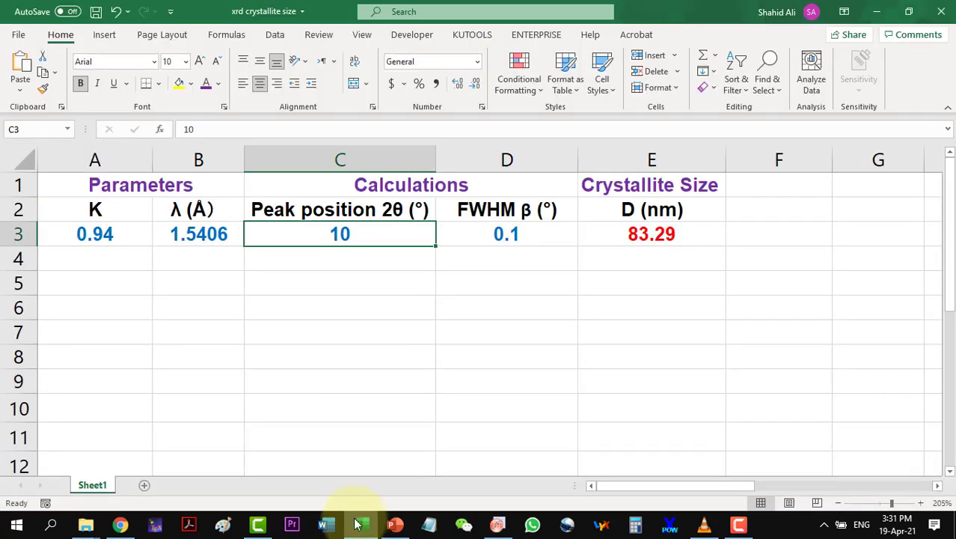
click(21, 67)
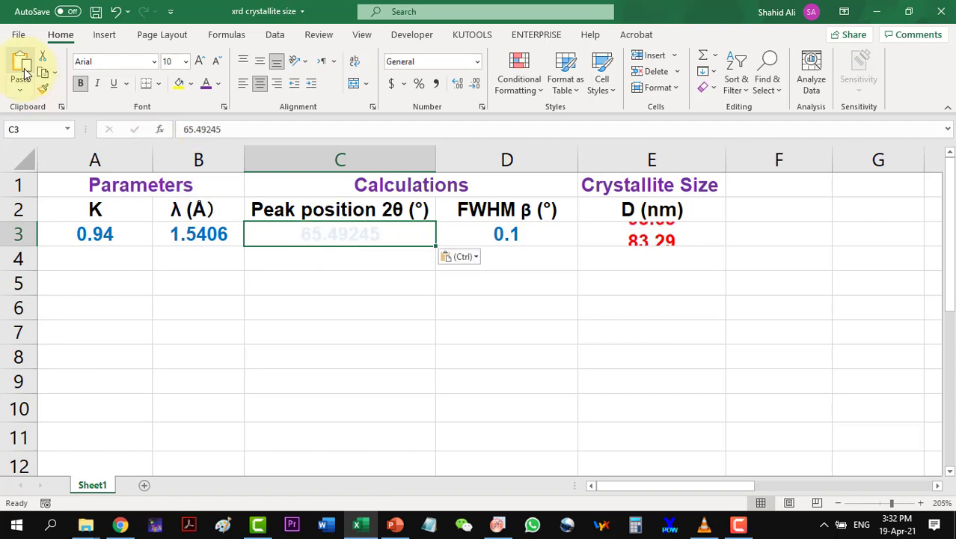
click(497, 234)
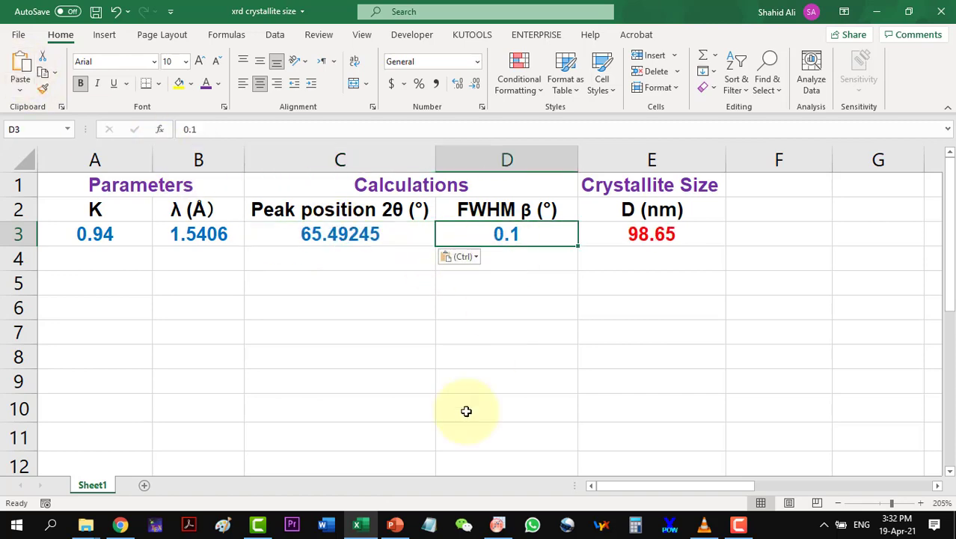
Copy the FWHM value 0.28309 from the fit report into Excel cell D3
click(498, 526)
drag(672, 472, 799, 473)
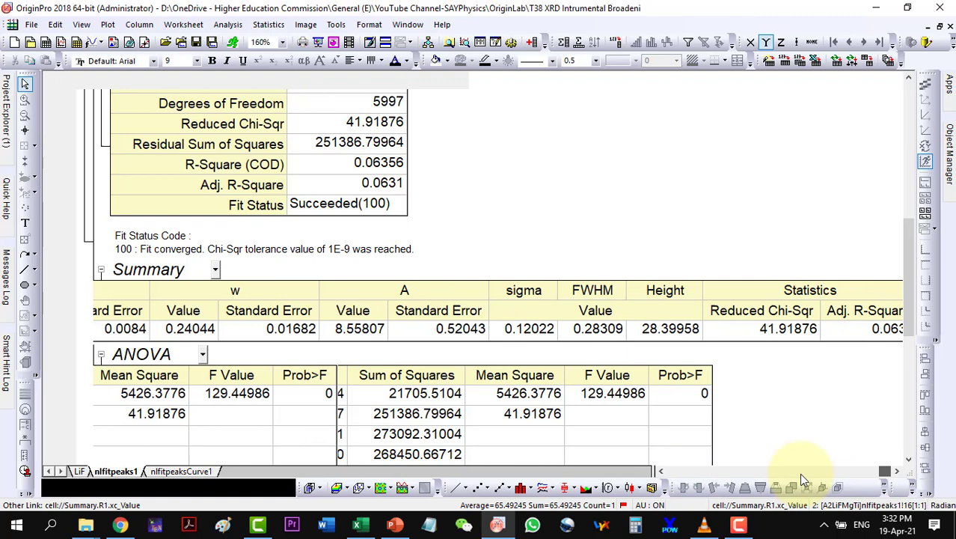
right_click(602, 334)
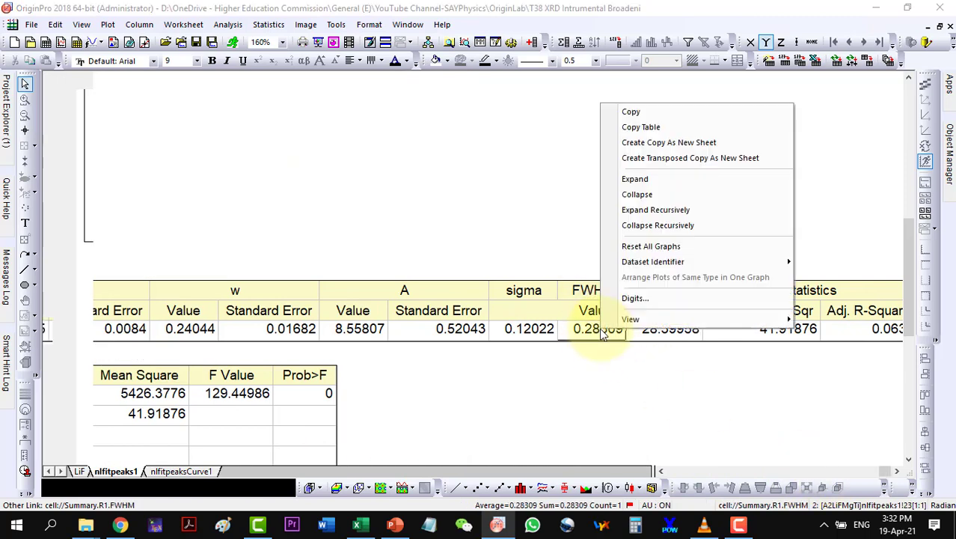
click(630, 112)
click(357, 526)
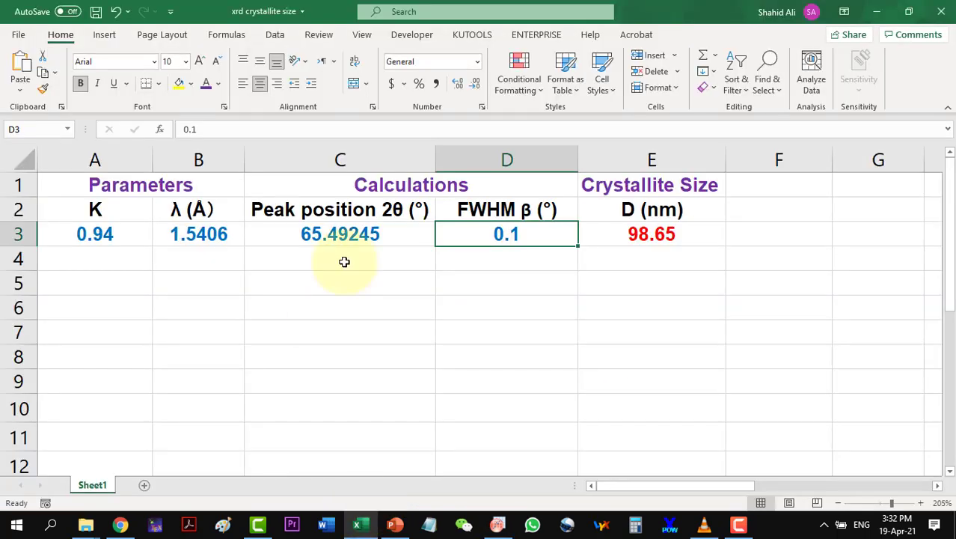
click(21, 71)
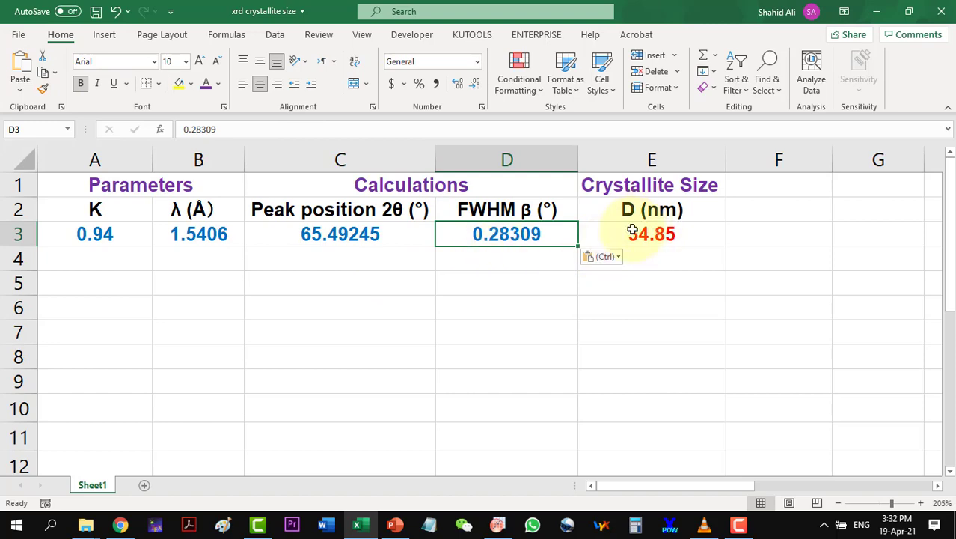
click(496, 525)
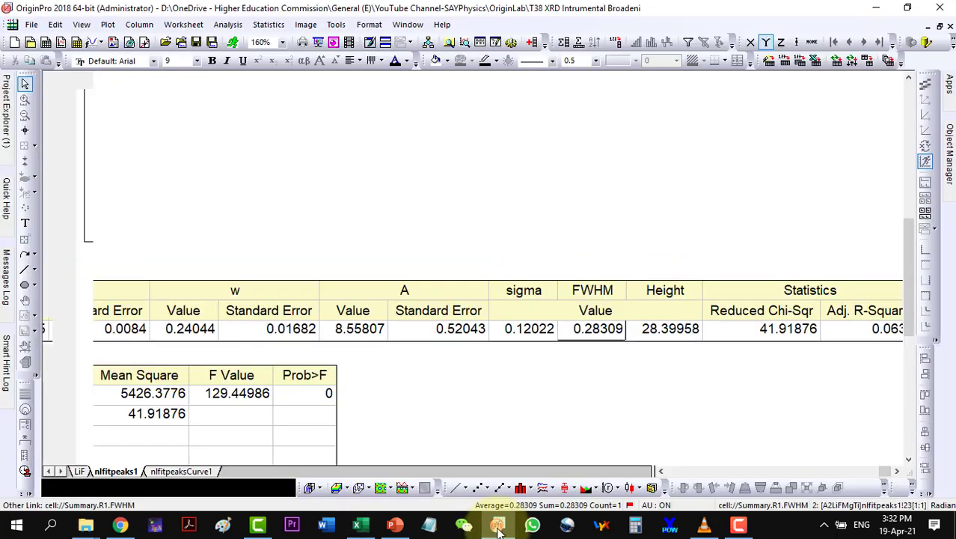
Delete the nlfitpeaksCurve1 fitted curve sheet
click(172, 471)
right_click(172, 470)
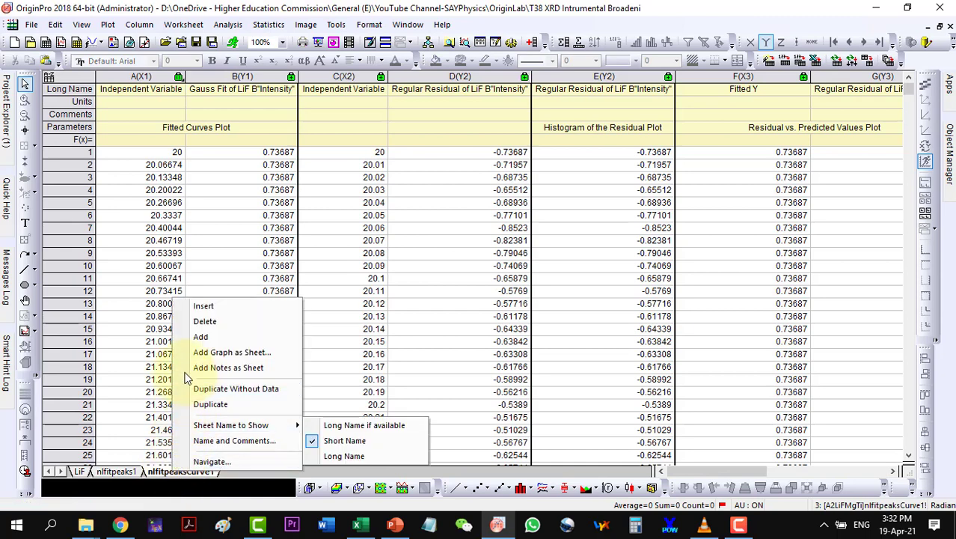
key(Escape)
click(524, 306)
Delete the nlfitpeaks1 report sheet and bring Graph2 back to the front
click(120, 472)
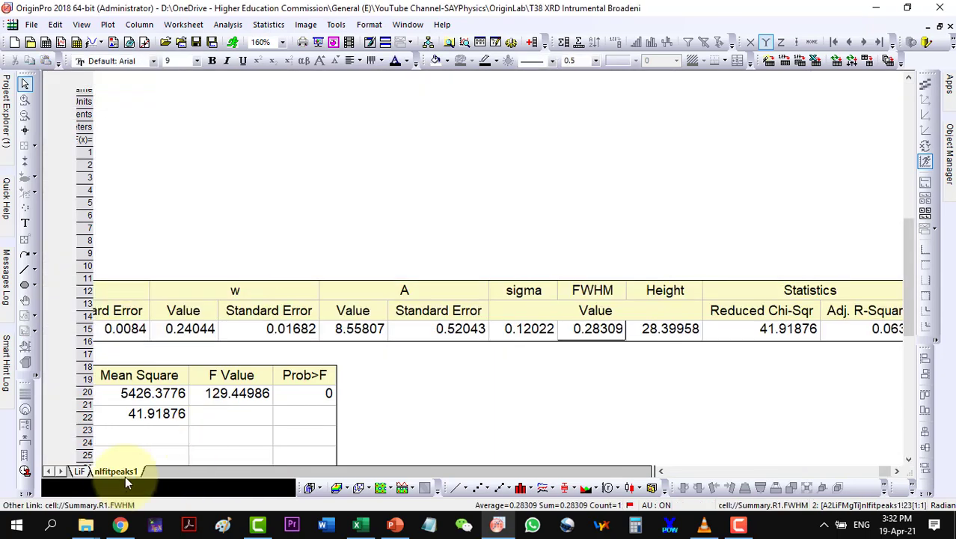
right_click(125, 479)
click(142, 258)
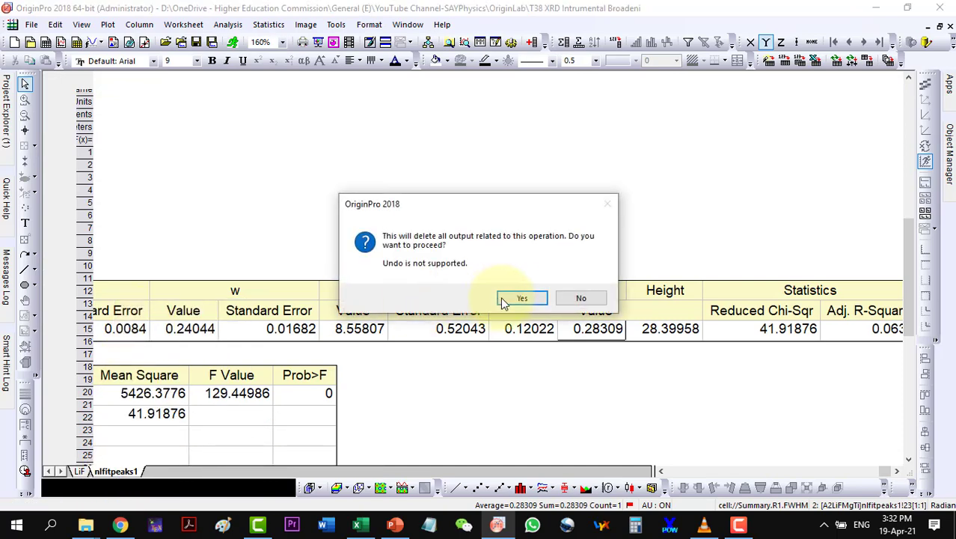
click(521, 297)
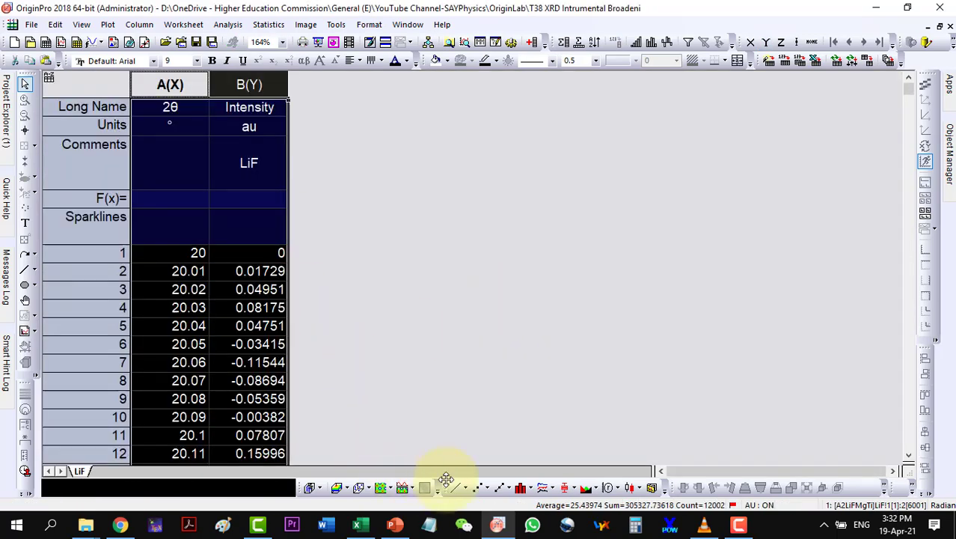
click(940, 25)
click(409, 81)
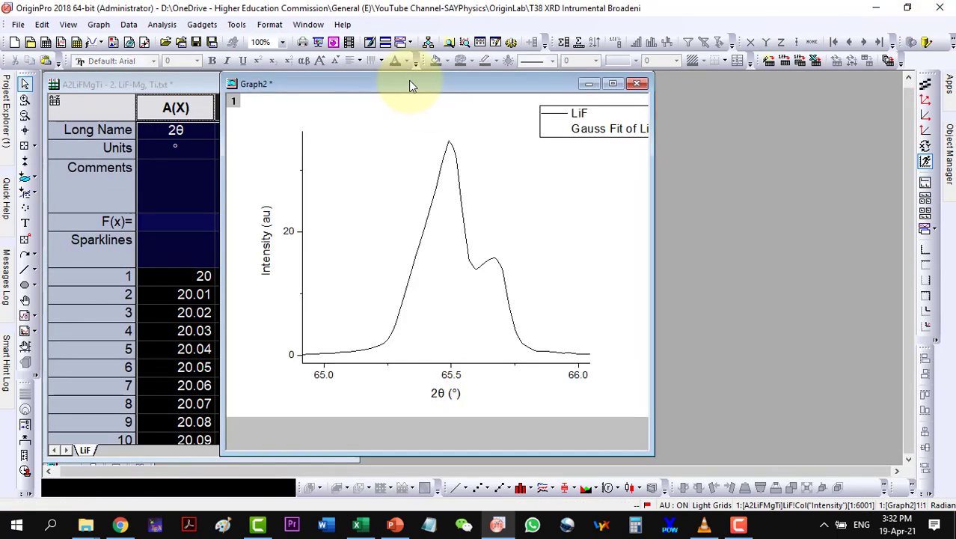
Read the main peak at 65.49° with the Screen Reader and note it in Notepad
click(612, 84)
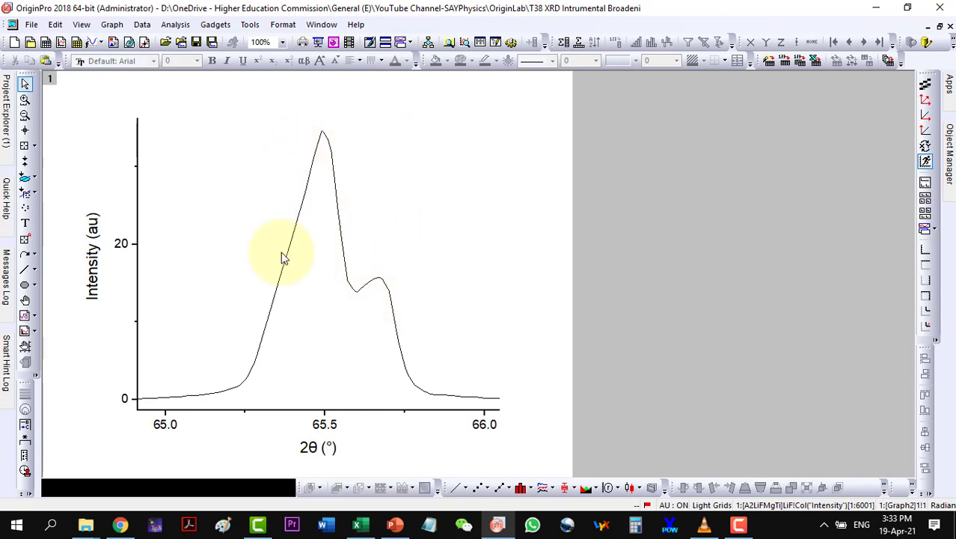
click(25, 130)
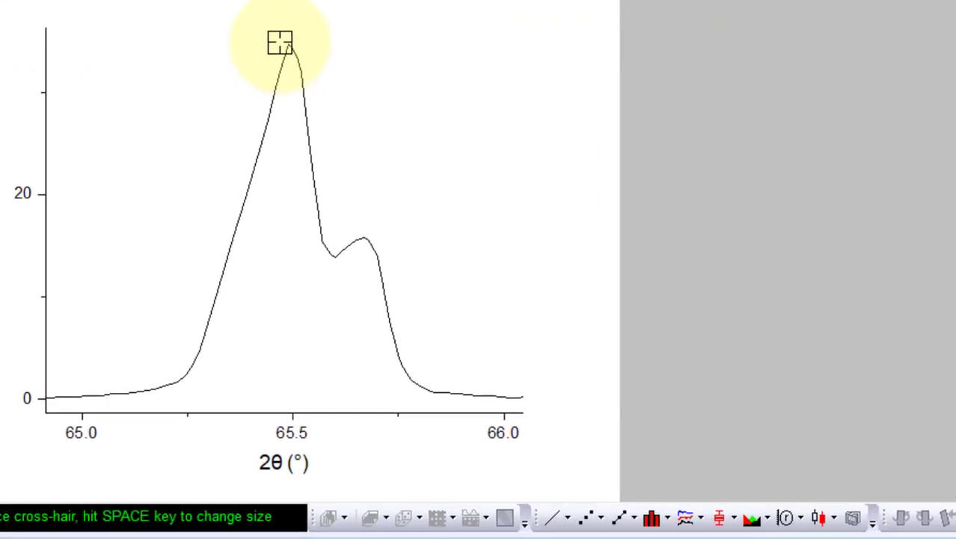
click(288, 43)
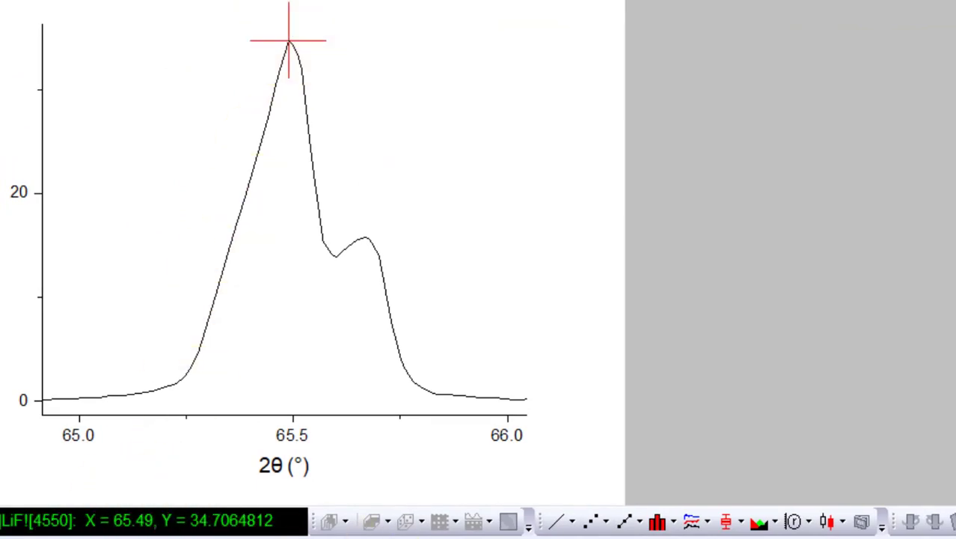
key(alt+Tab)
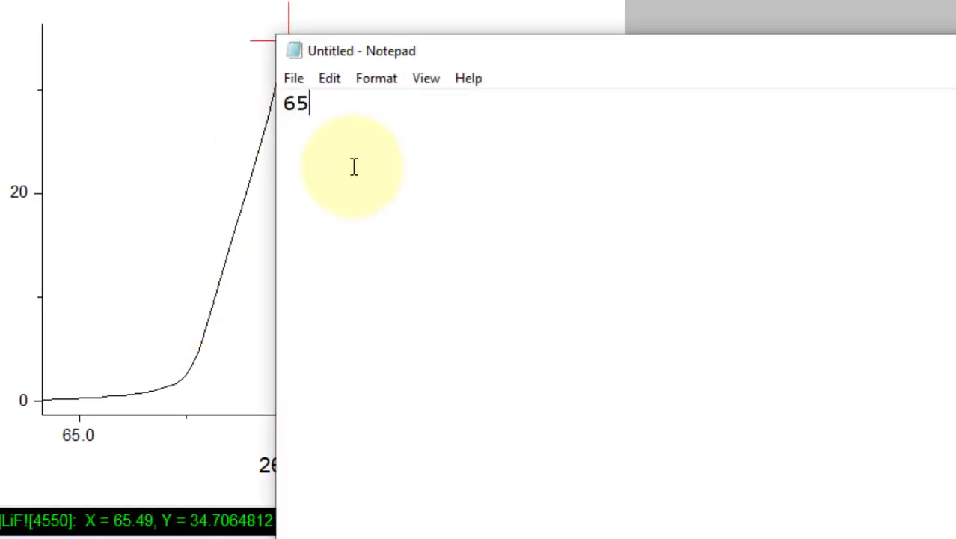
key(alt+Tab)
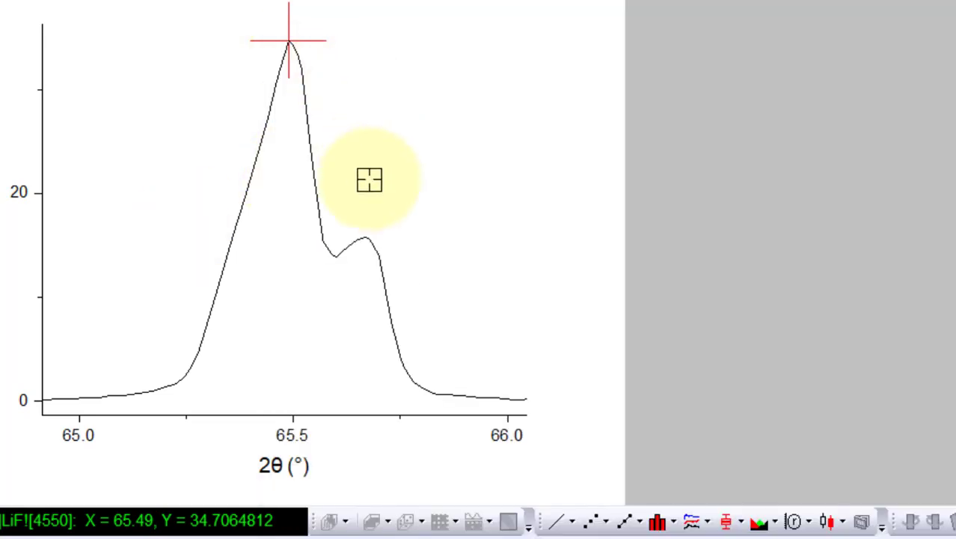
Read the shoulder peak at 65.67° and add 65.67 on a new Notepad line
click(366, 236)
key(alt+Tab)
key(Return)
text(6)
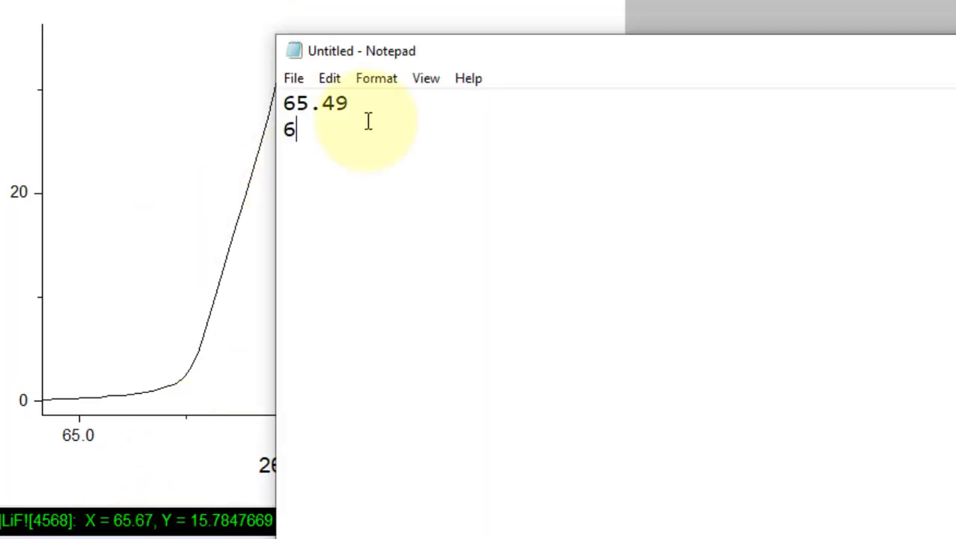
text(5.67)
key(alt+Tab)
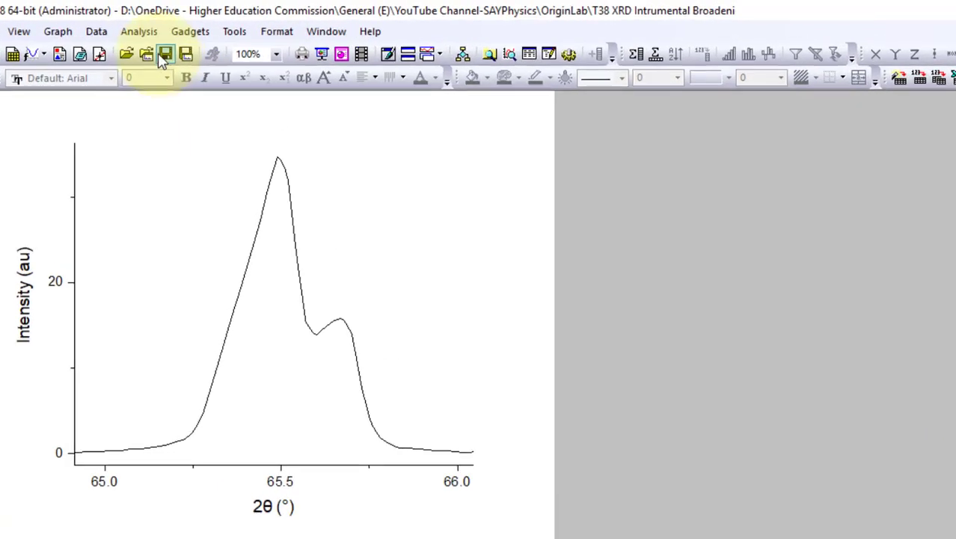
Start a Gauss multiple-peak fit and mark peaks at about 65.49° and 65.67°
click(94, 46)
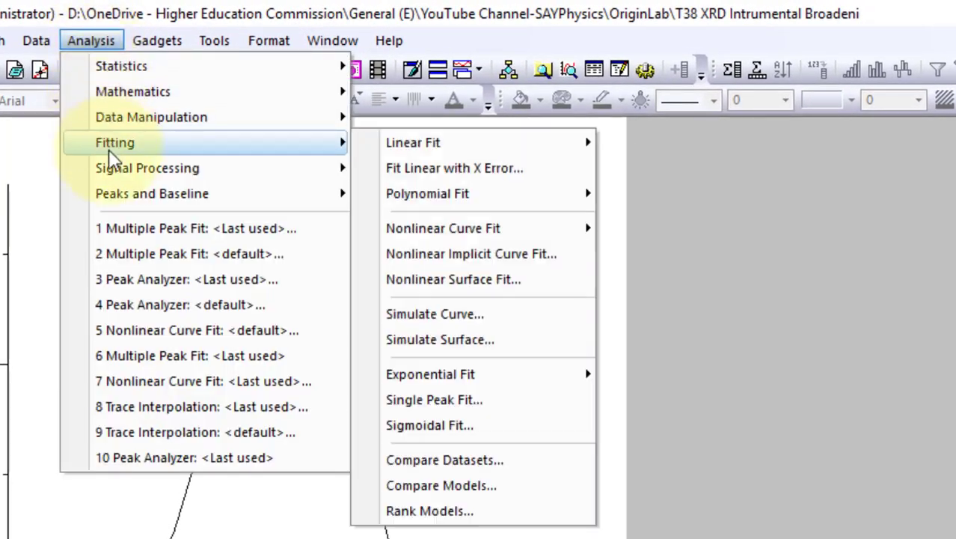
mouse_move(113, 196)
mouse_move(438, 193)
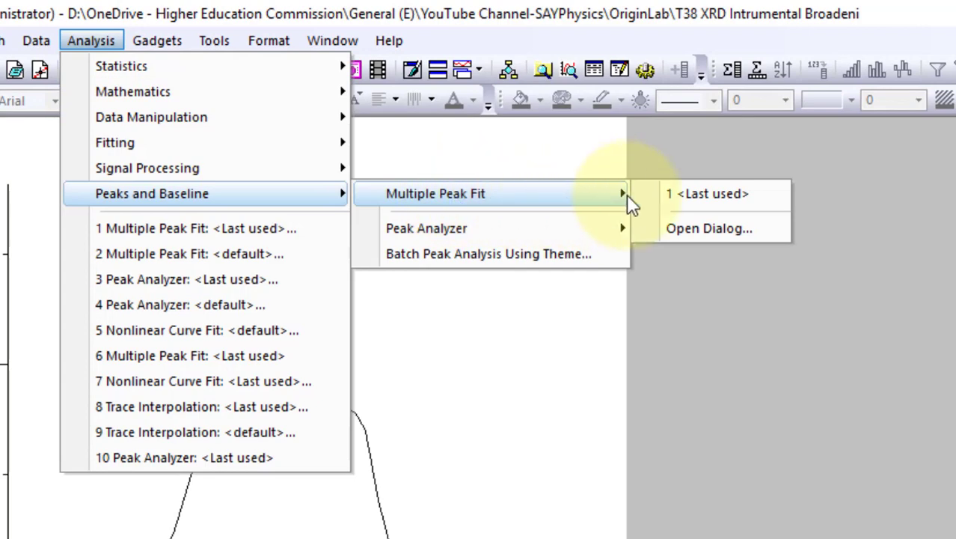
click(696, 229)
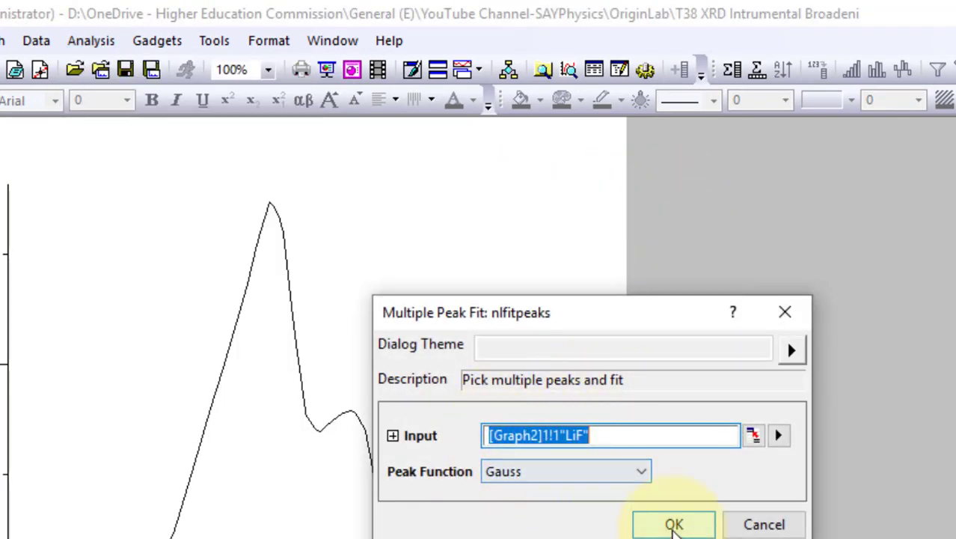
click(673, 524)
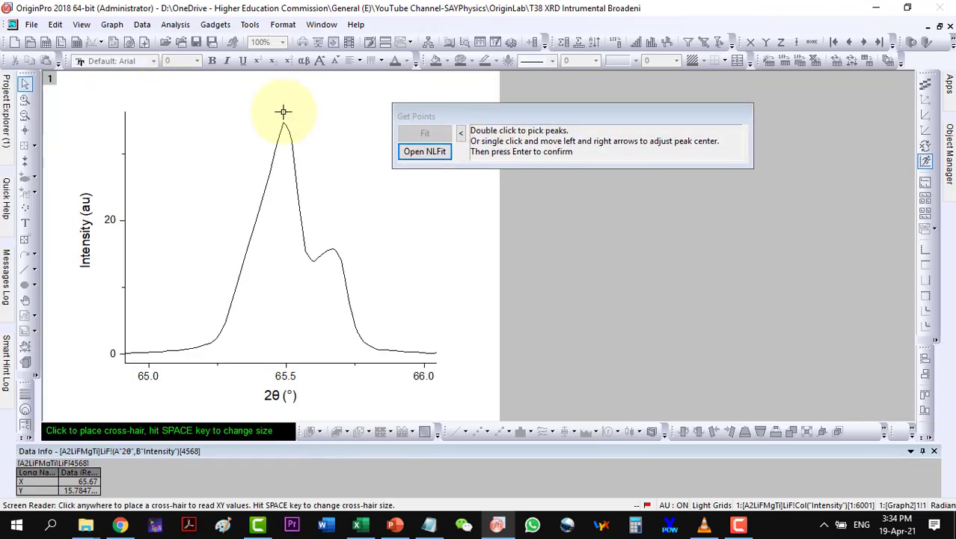
double_click(284, 114)
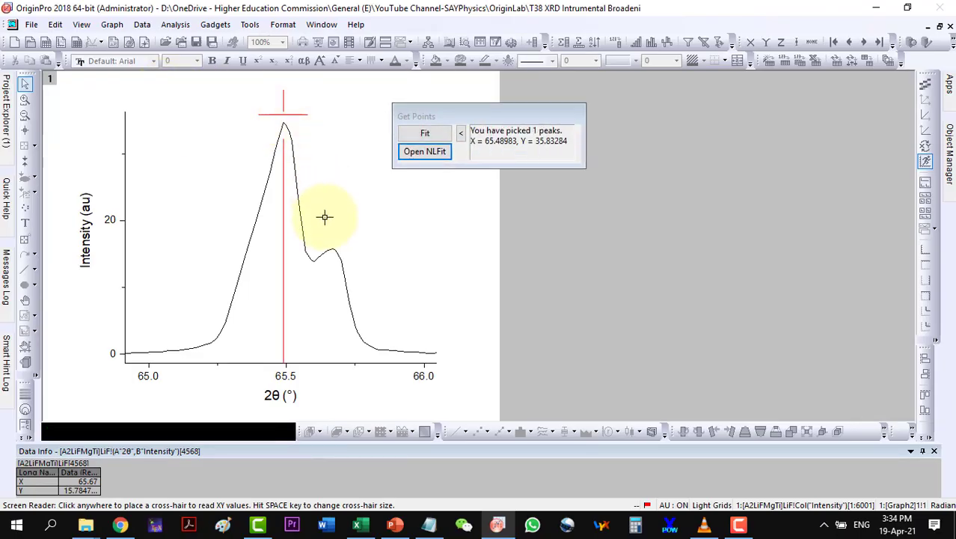
double_click(333, 240)
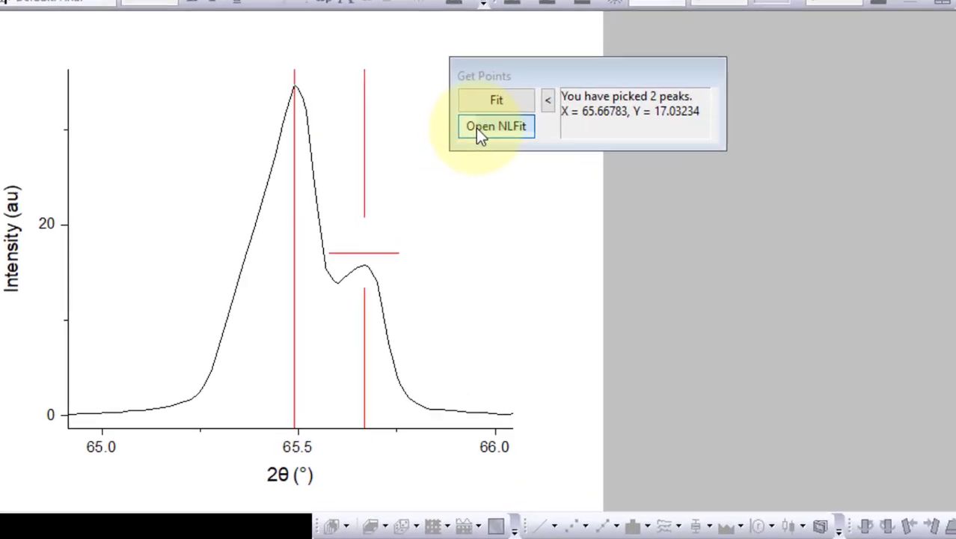
In NLFit, fix the first peak centre xc at 65.49
click(485, 127)
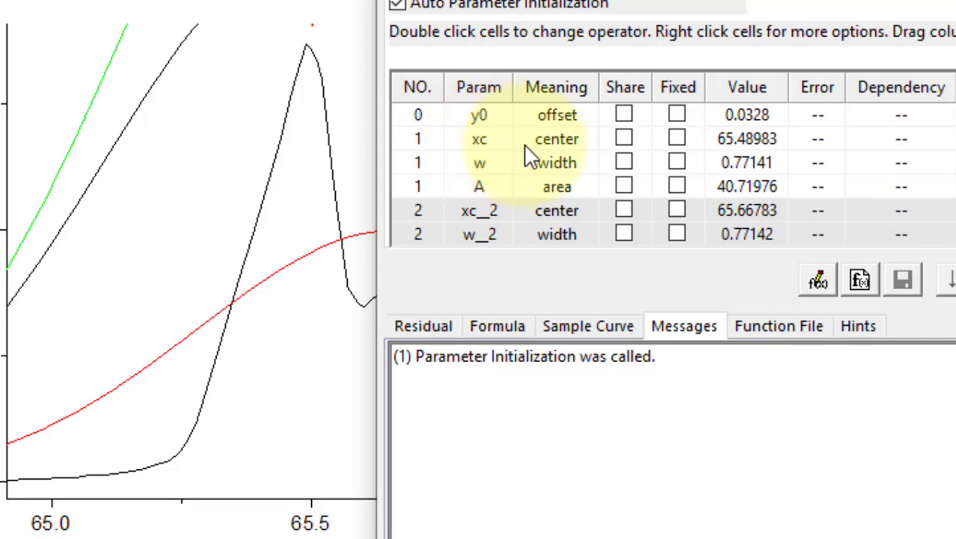
click(677, 141)
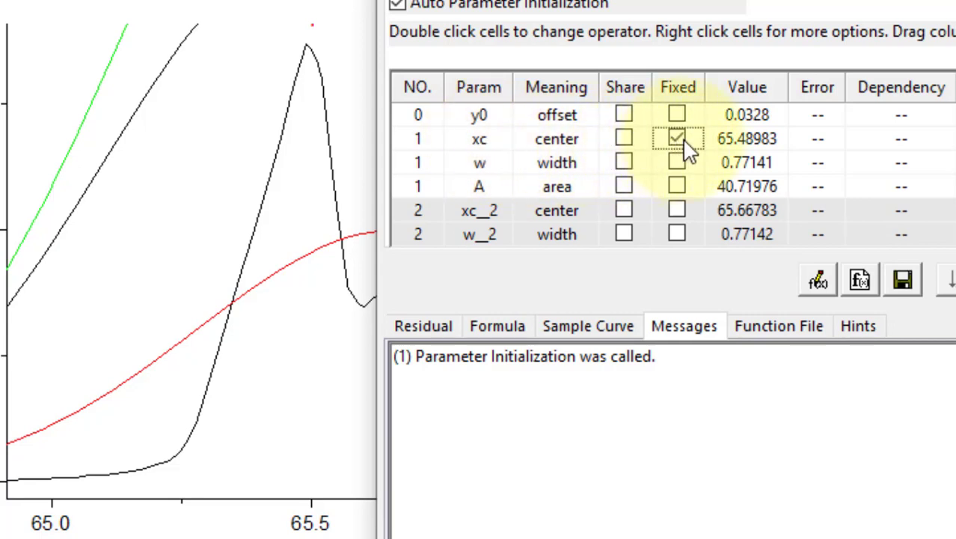
double_click(745, 143)
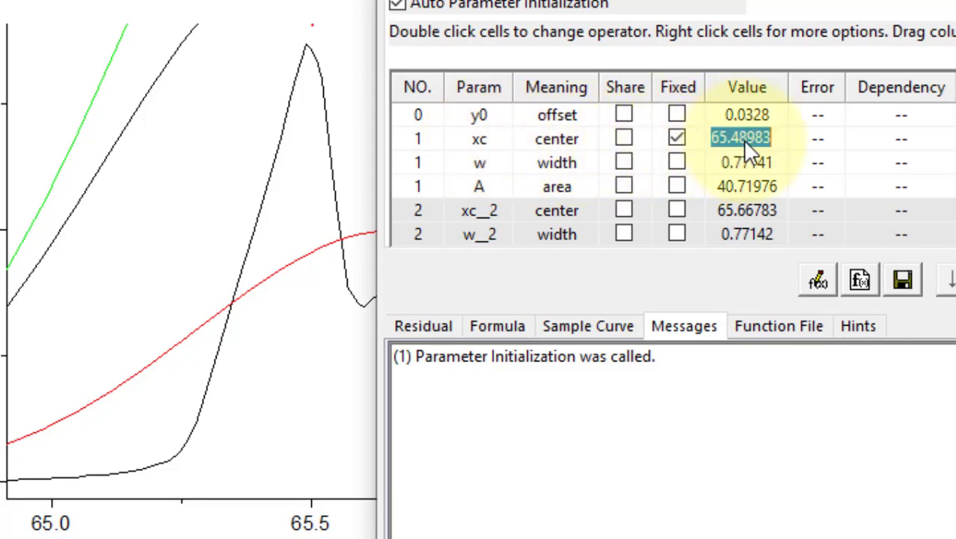
click(746, 142)
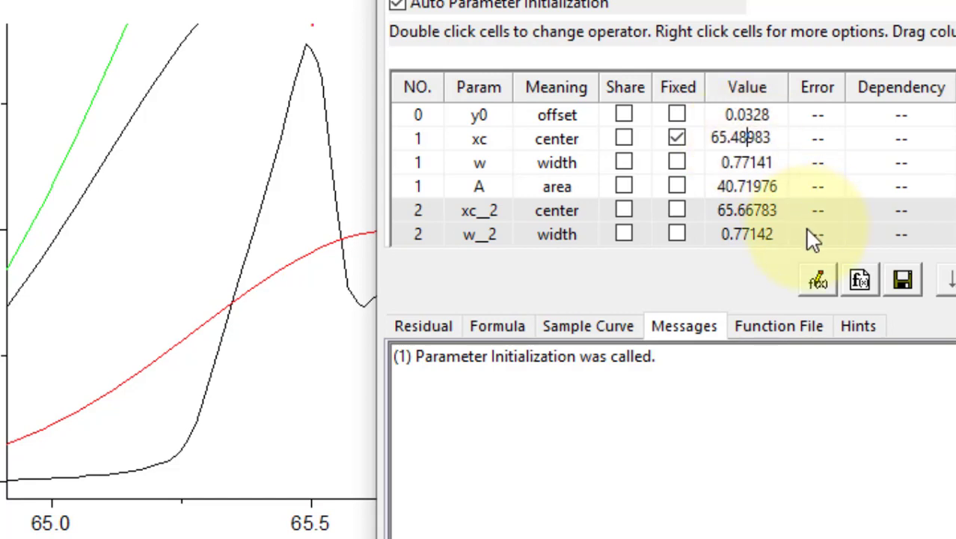
key(Left)
key(Delete)
key(Delete)
key(Delete)
key(Delete)
text(9)
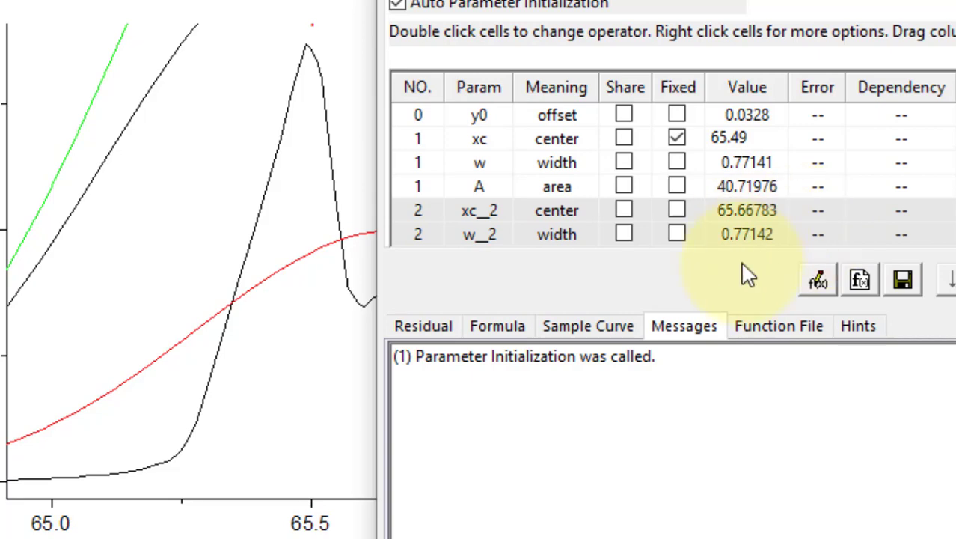
key(alt+Tab)
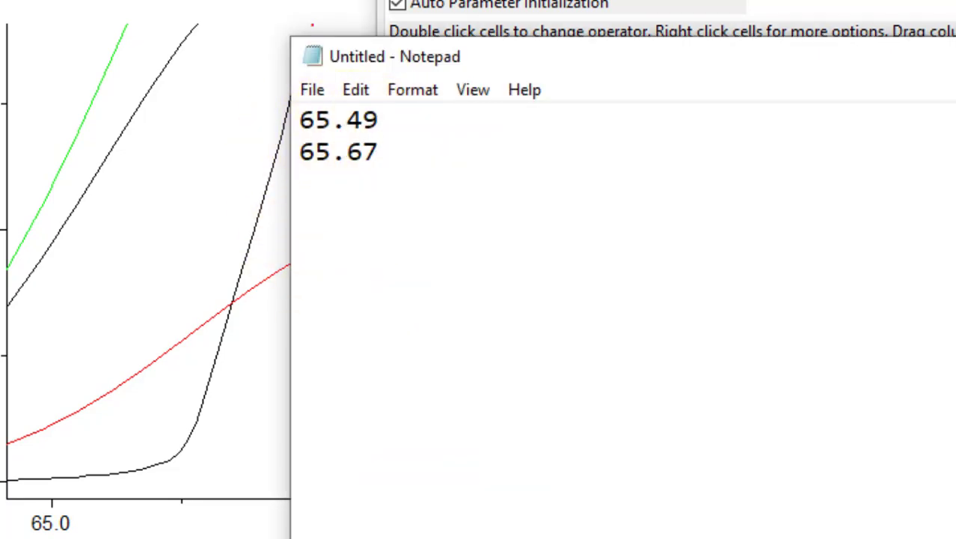
key(alt+Tab)
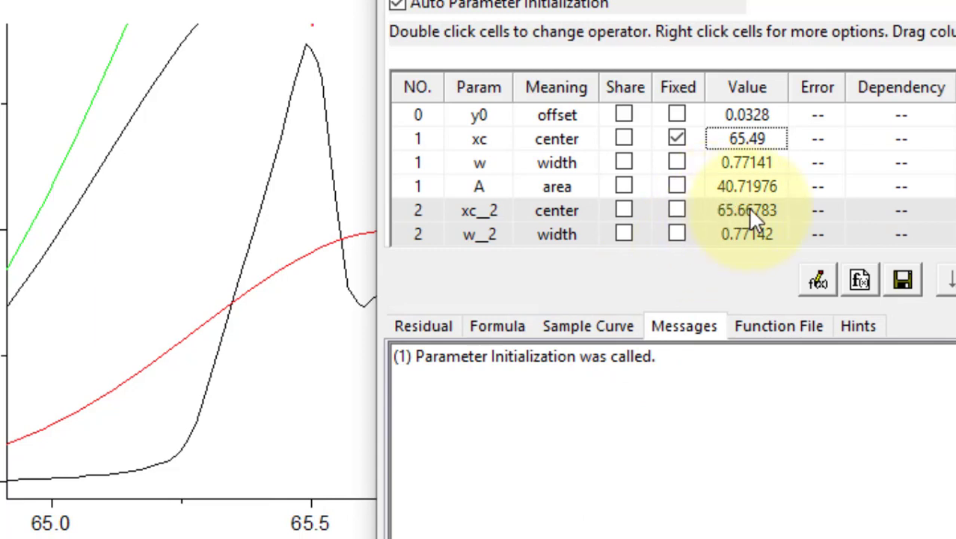
Fix the second peak centre xc_2 and start editing its value toward 65.67
click(677, 213)
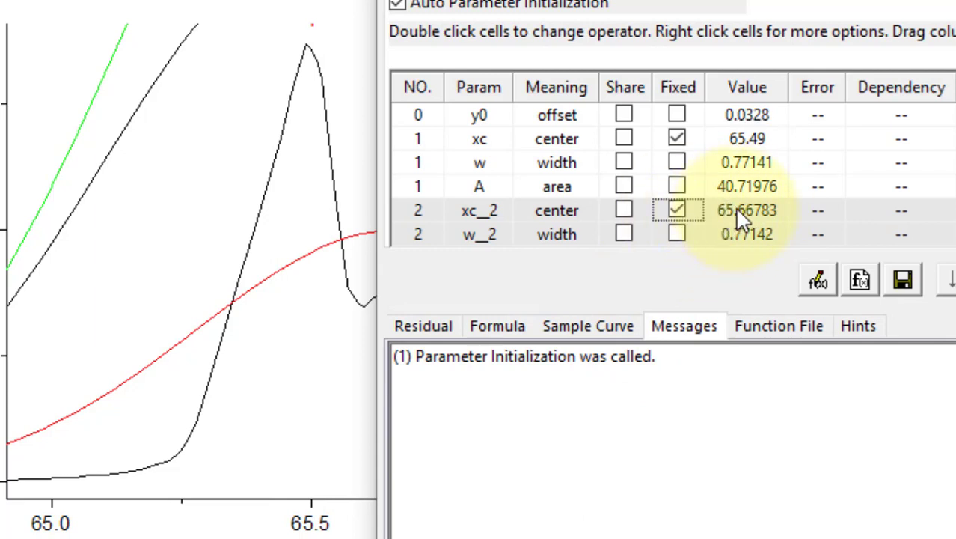
click(737, 208)
click(740, 210)
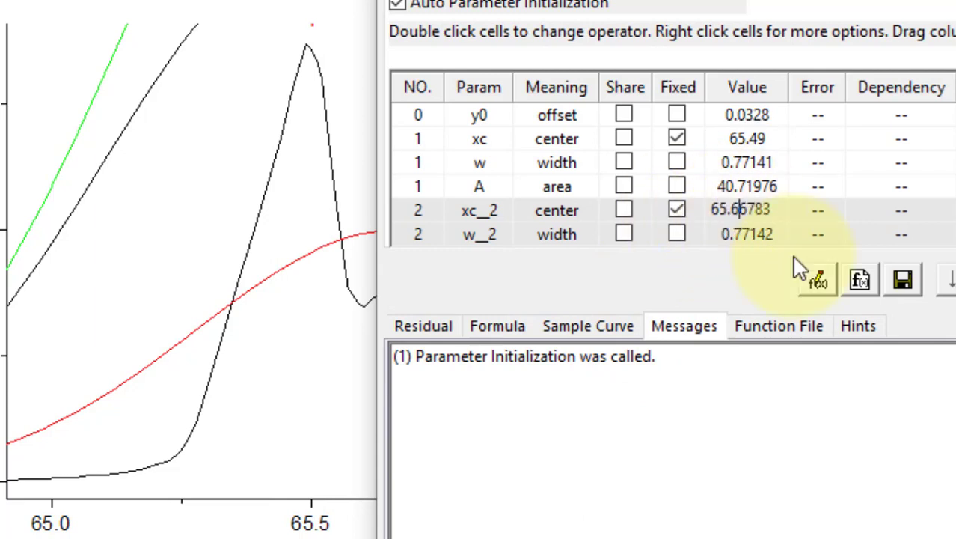
key(Delete)
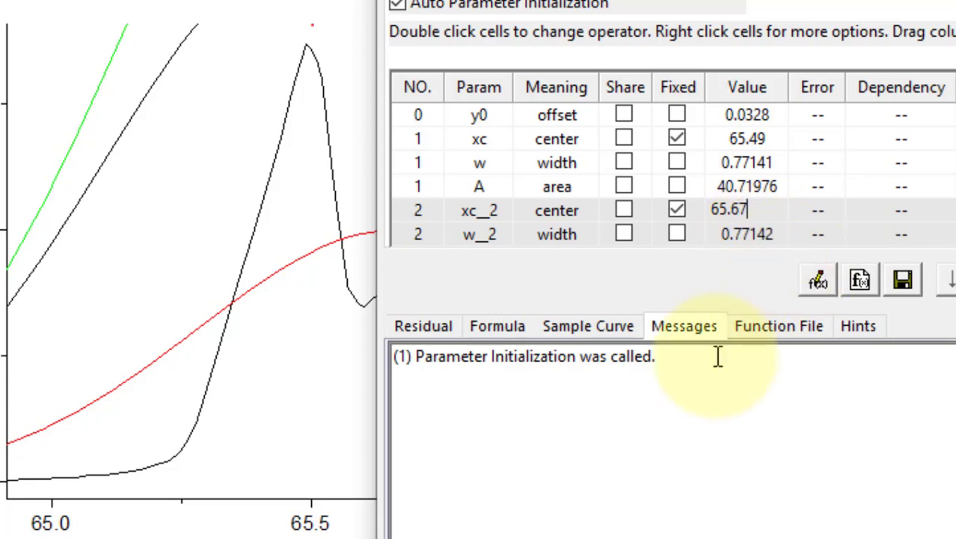
Fix the second centre at 65.67 and iterate the fit to convergence, reaching widths 0.20113 and 0.06557
click(721, 233)
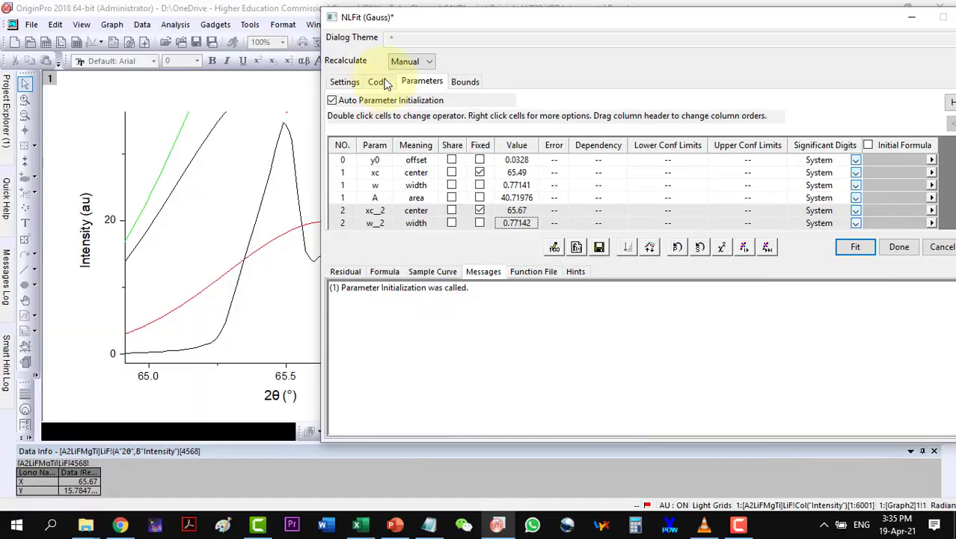
drag(410, 21, 543, 16)
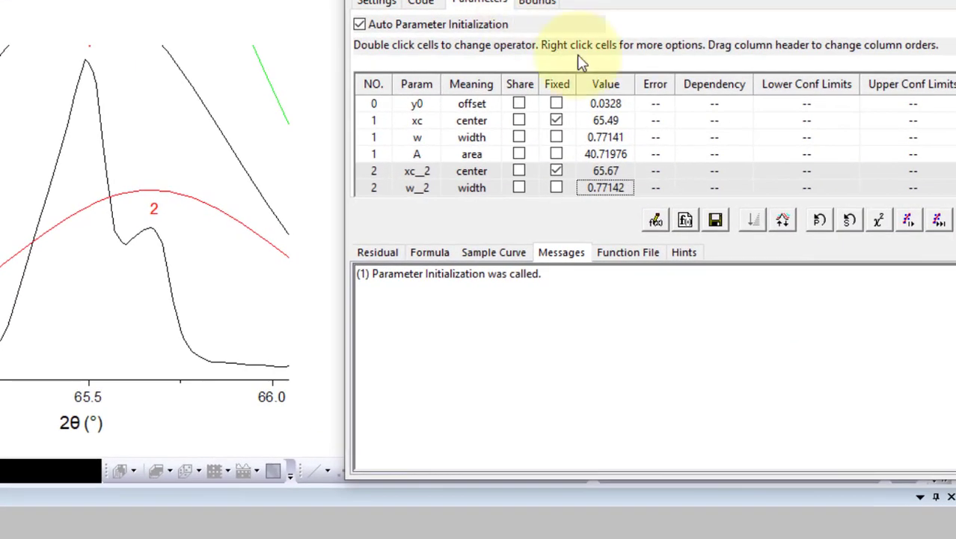
click(907, 220)
click(908, 221)
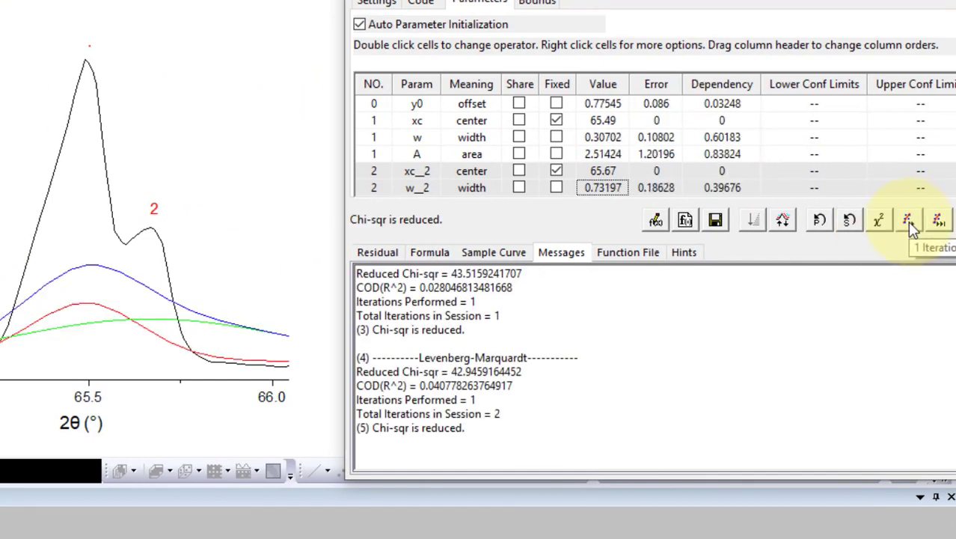
click(907, 221)
click(907, 221)
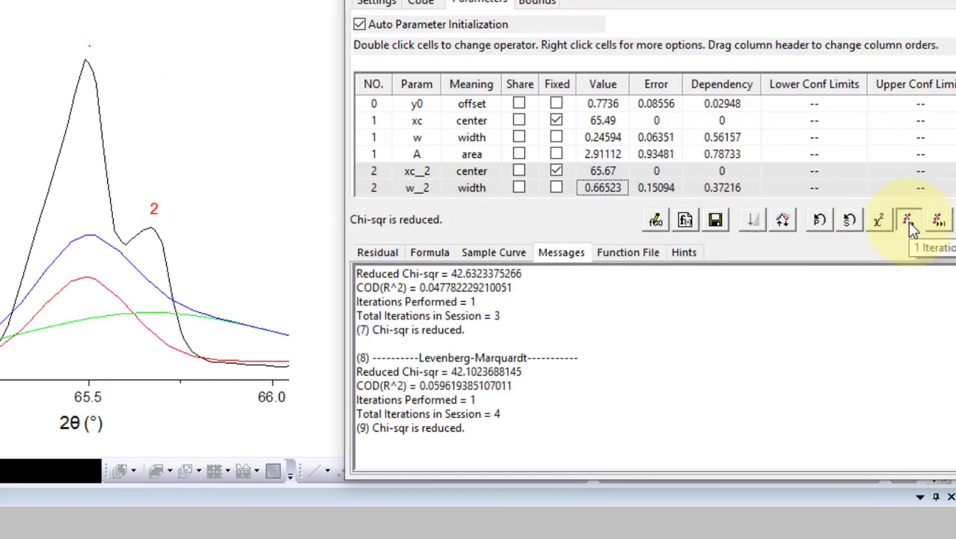
click(908, 221)
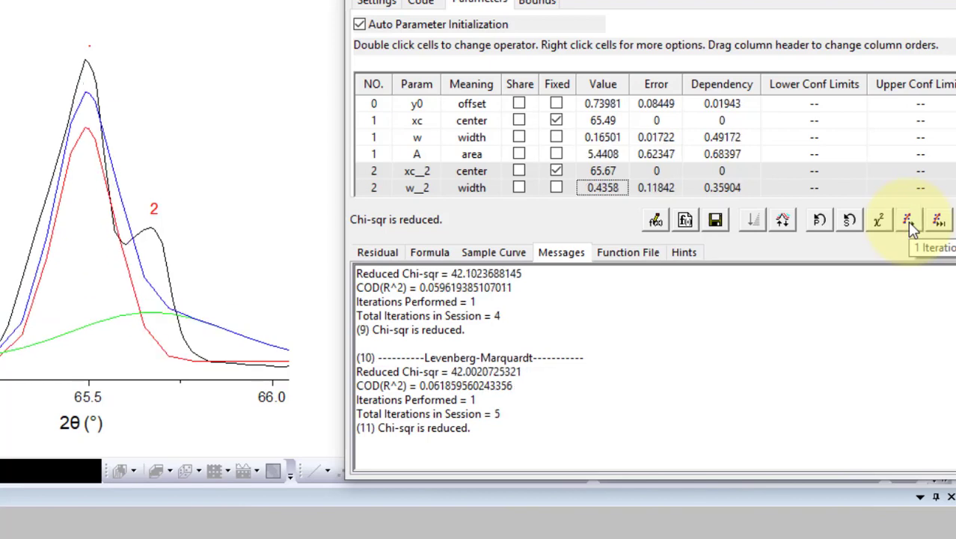
click(907, 221)
click(907, 222)
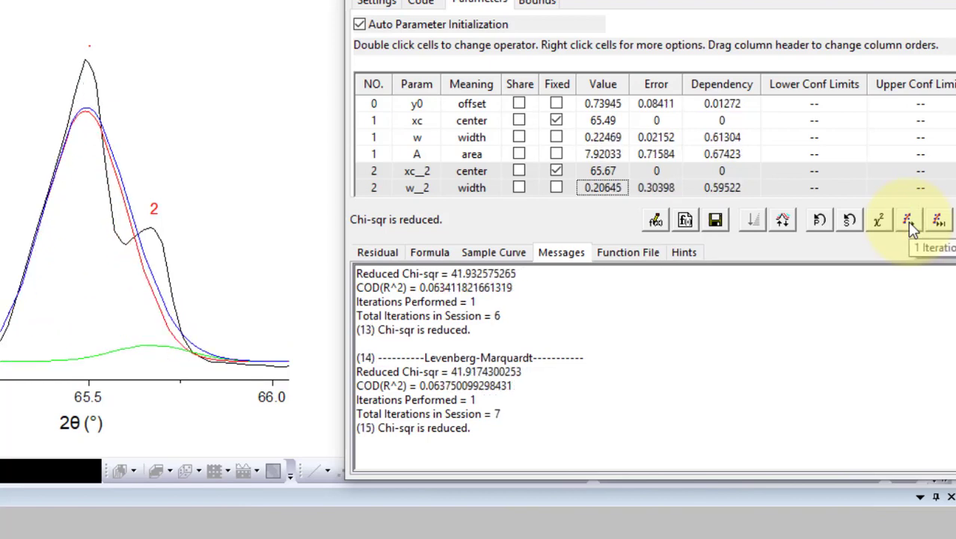
click(907, 221)
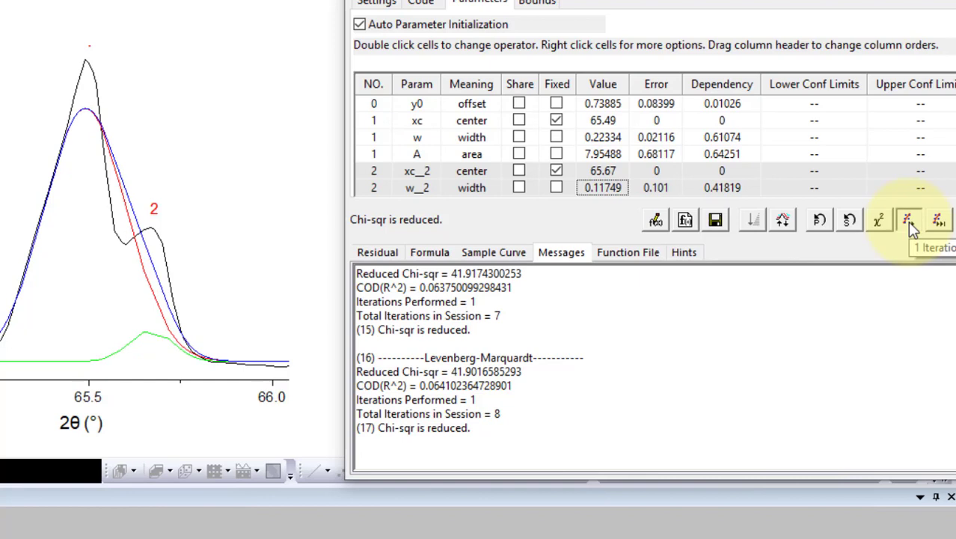
click(908, 221)
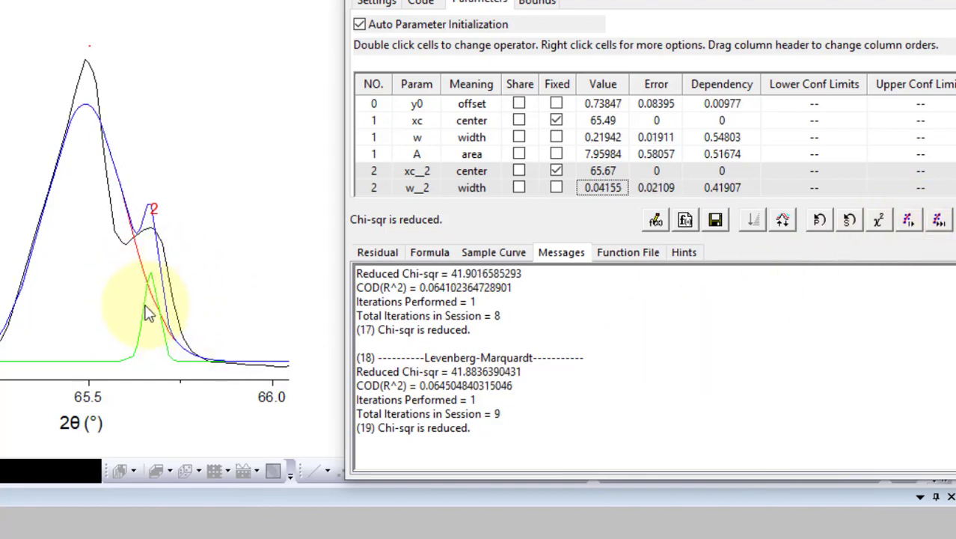
click(937, 222)
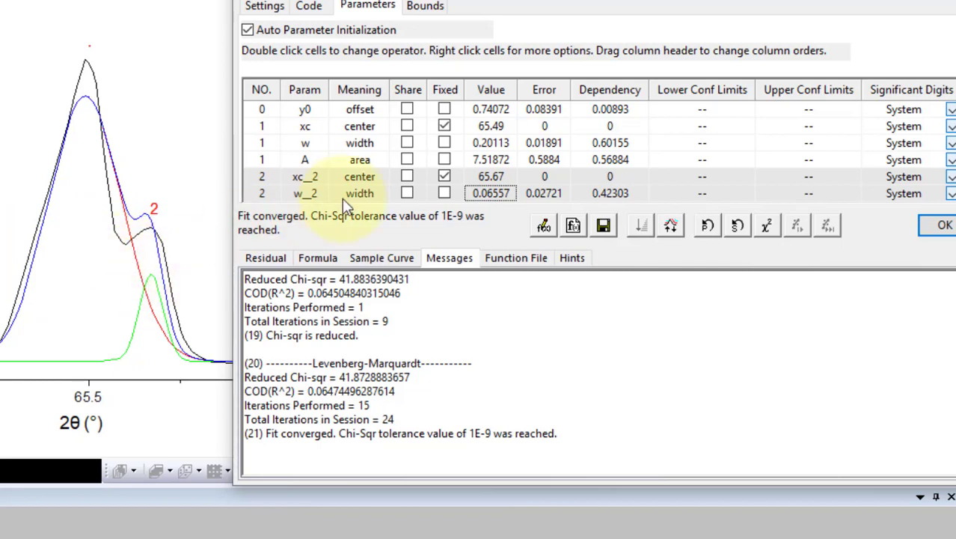
Fix the first peak's area at 7 and iterate the fit to convergence
click(443, 160)
click(484, 161)
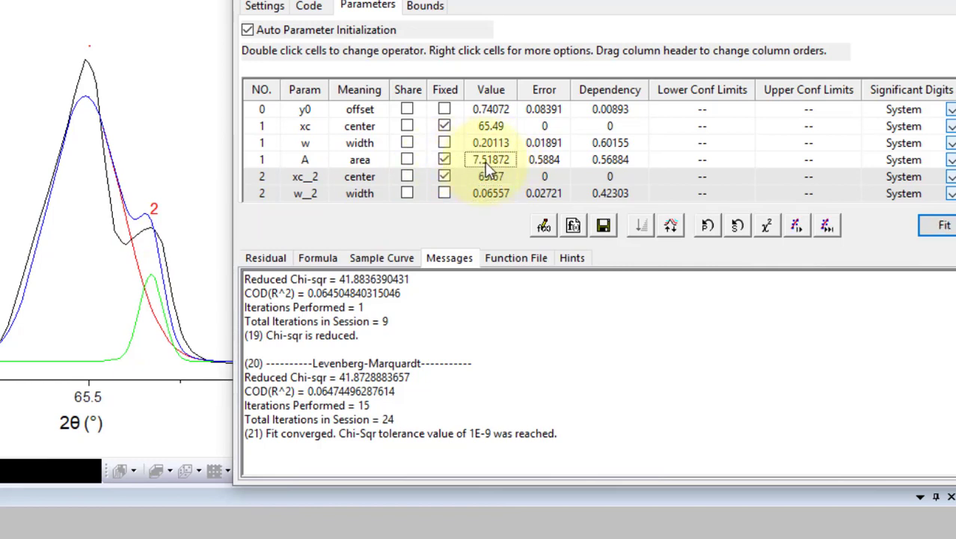
drag(479, 159, 508, 159)
text(0)
click(794, 232)
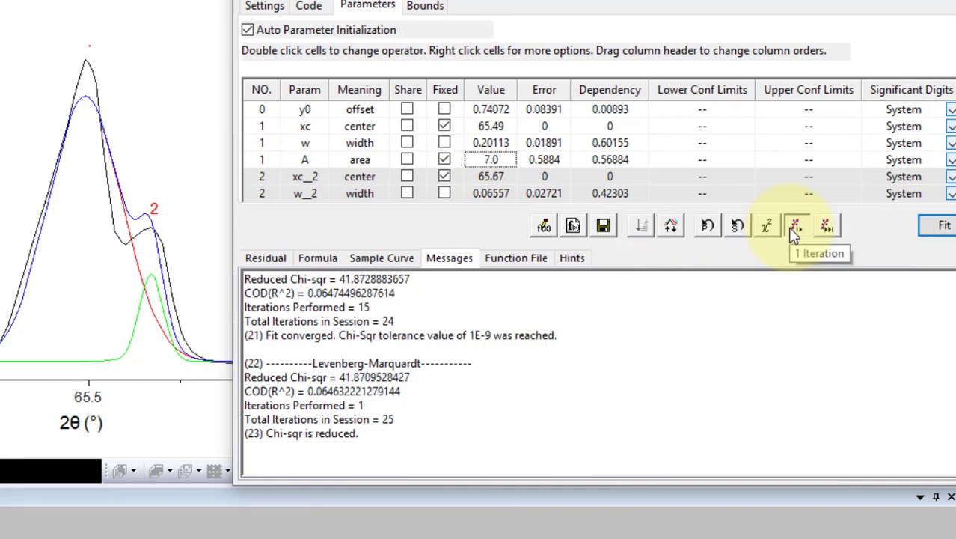
click(795, 232)
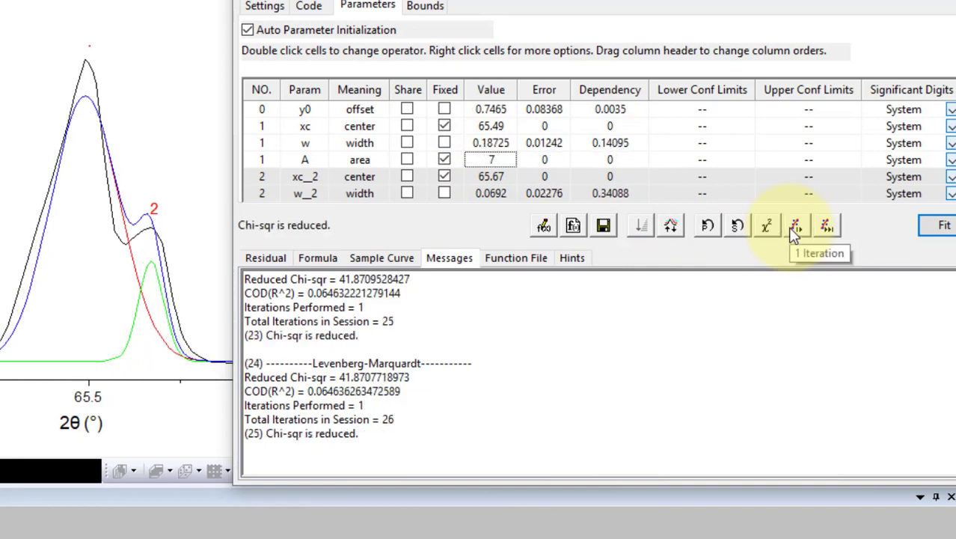
click(794, 232)
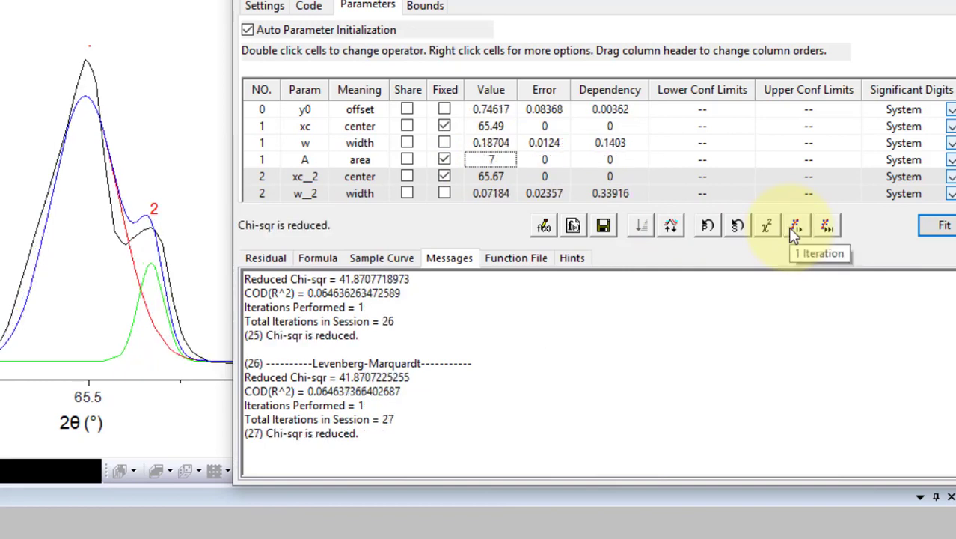
click(828, 229)
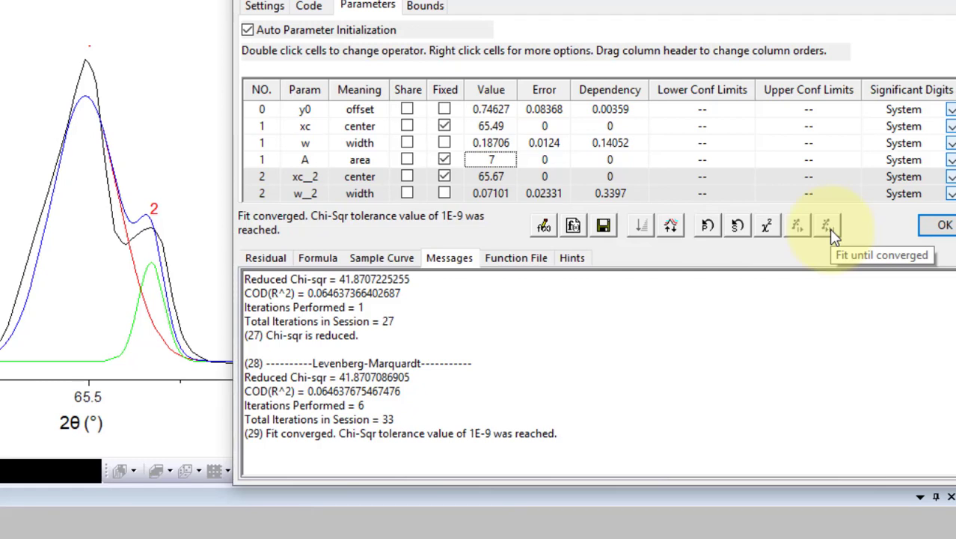
Change the first peak's area to 6.5 and refit to convergence
click(487, 182)
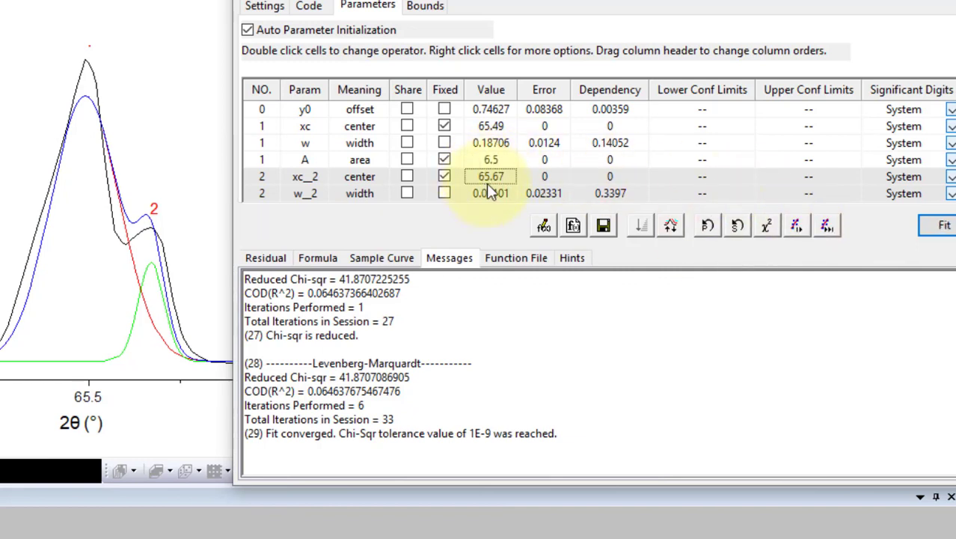
click(797, 227)
click(798, 226)
click(827, 228)
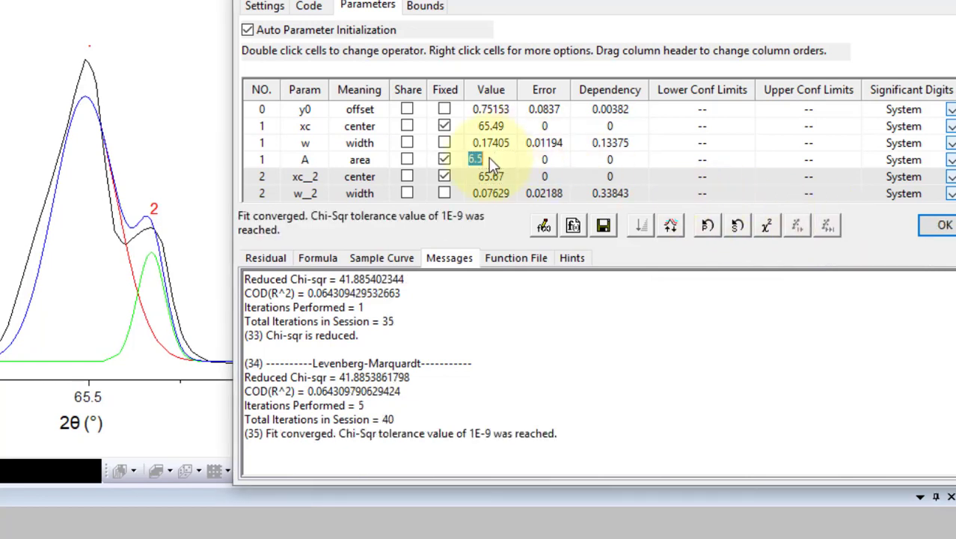
Lower the area to 6 and refit, converging at widths 0.16179 and 0.08198
click(492, 175)
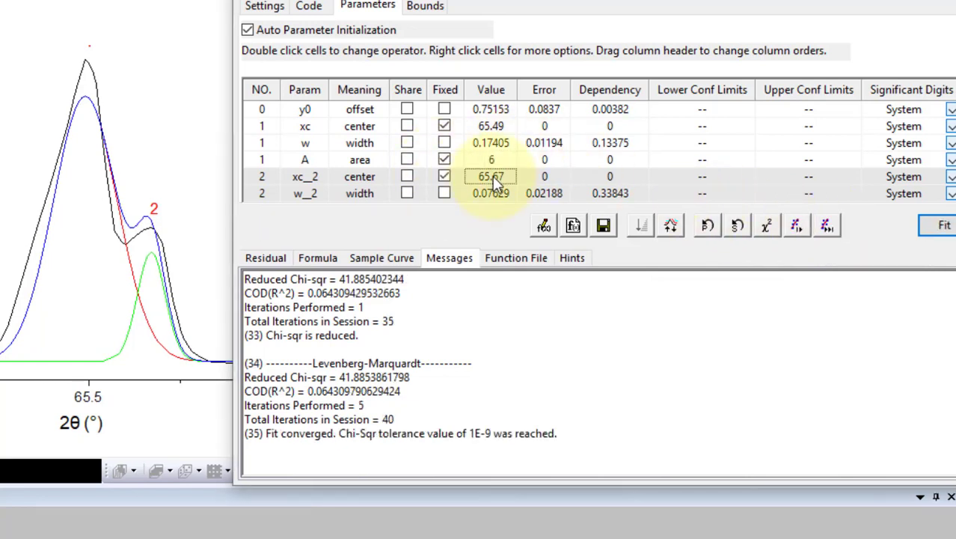
click(796, 226)
click(796, 227)
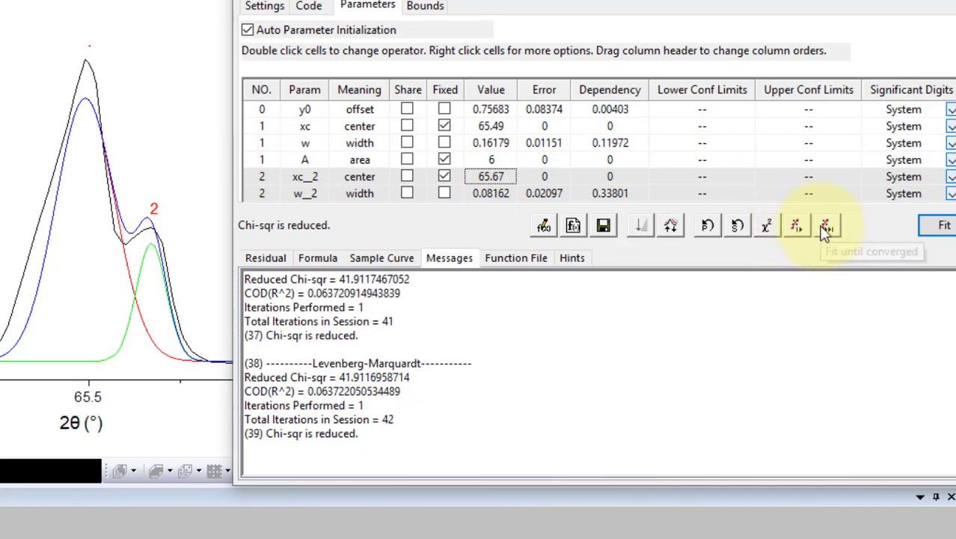
click(827, 226)
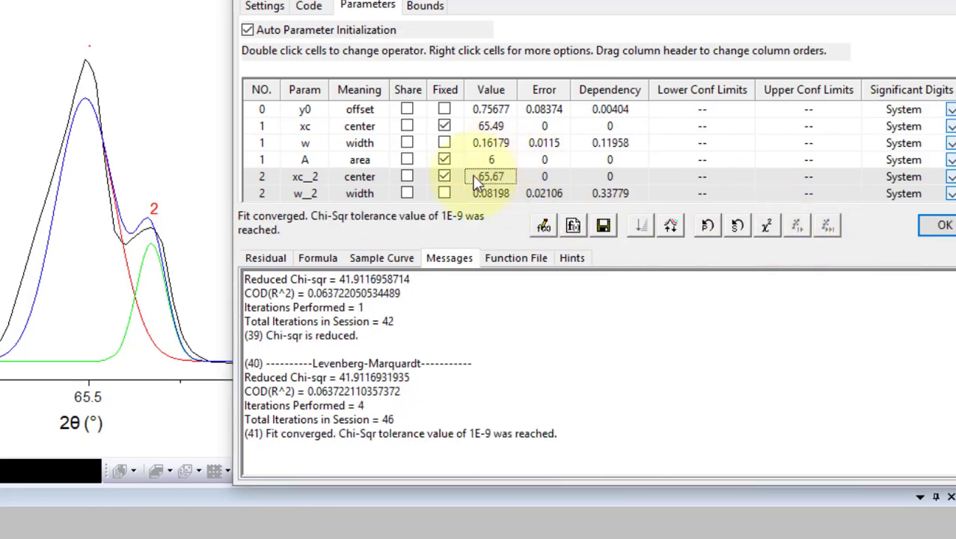
Free the first peak's centre and refit to convergence, moving it to 65.47185
click(445, 127)
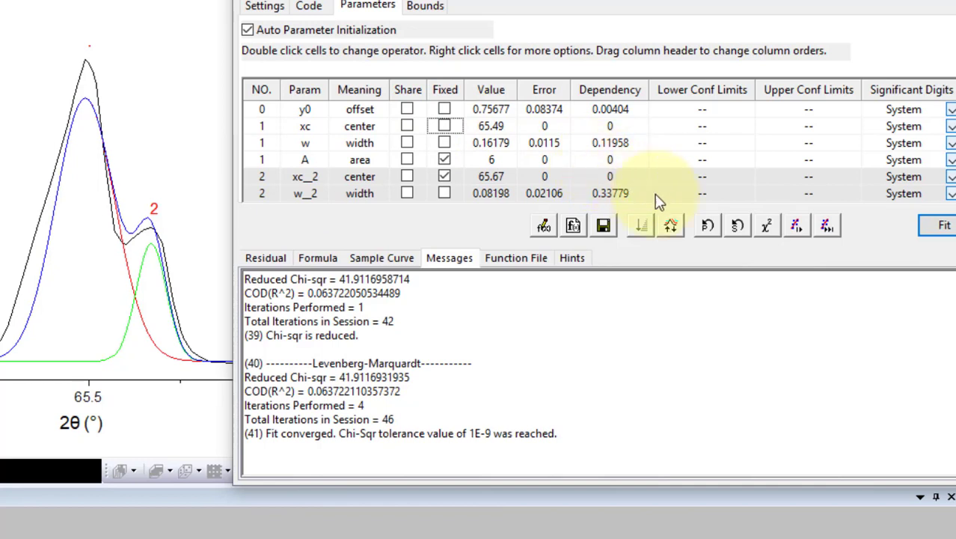
click(798, 229)
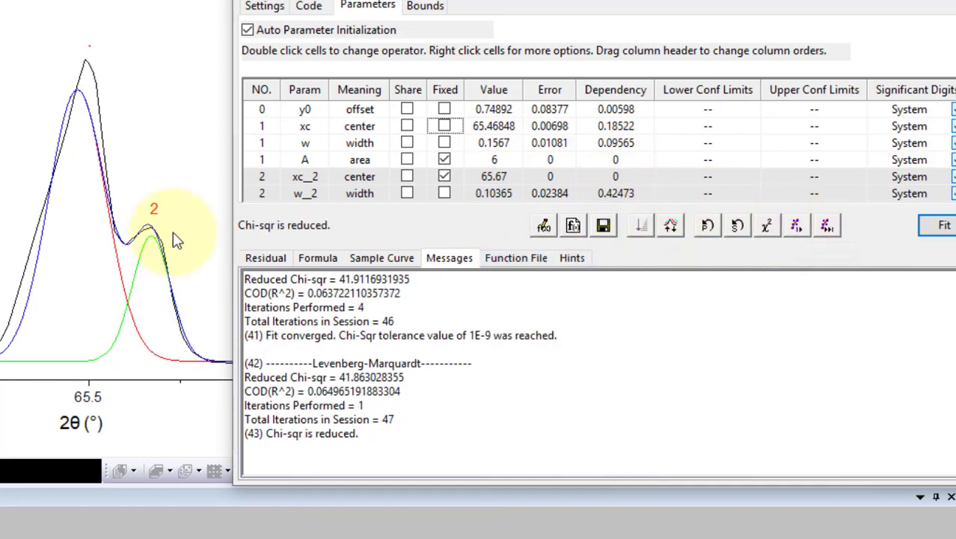
click(797, 227)
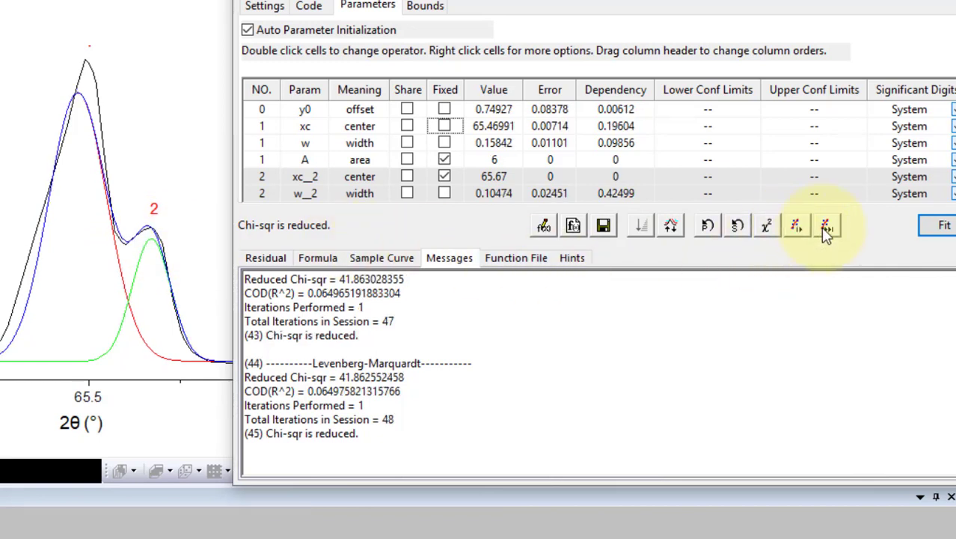
click(826, 228)
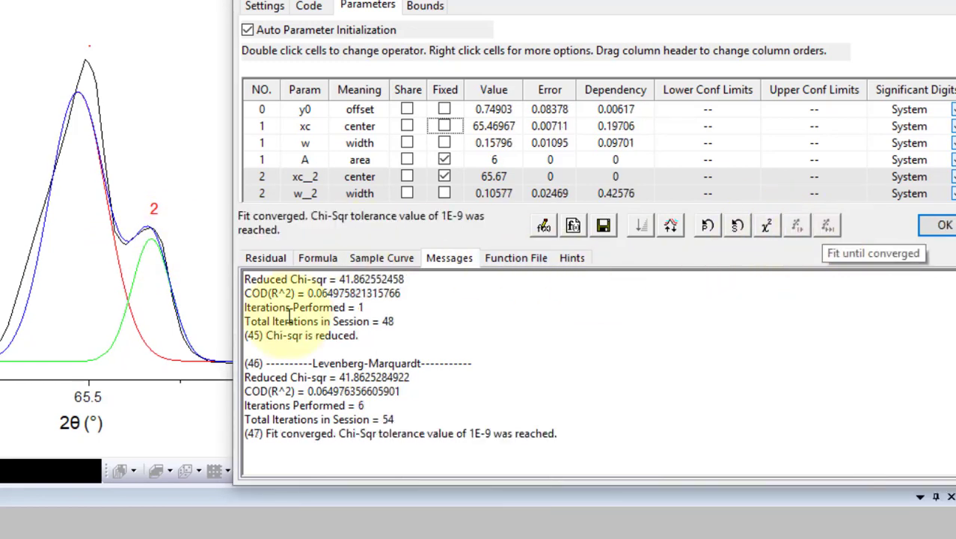
Free the first peak's area and refit, converging at area 6.98668 and reduced chi-square 41.84
click(446, 161)
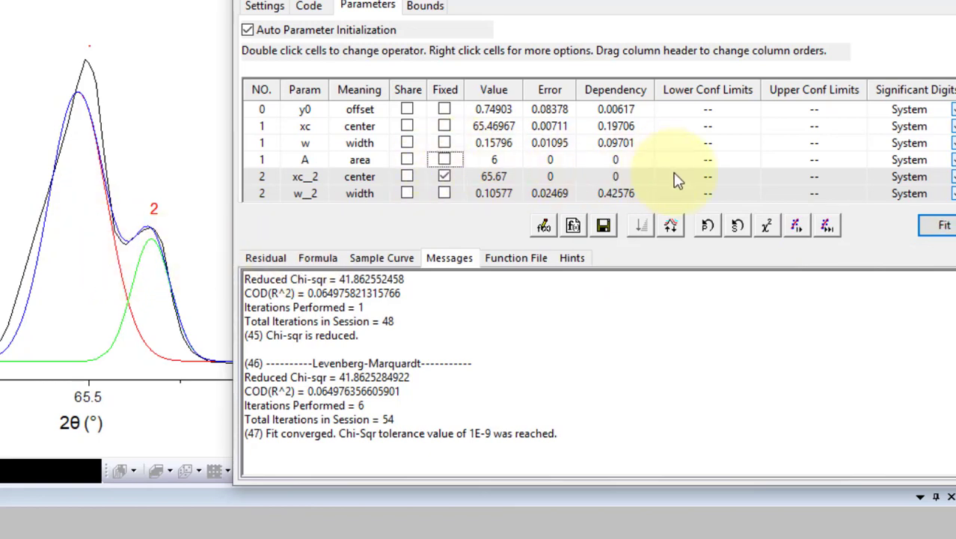
click(797, 227)
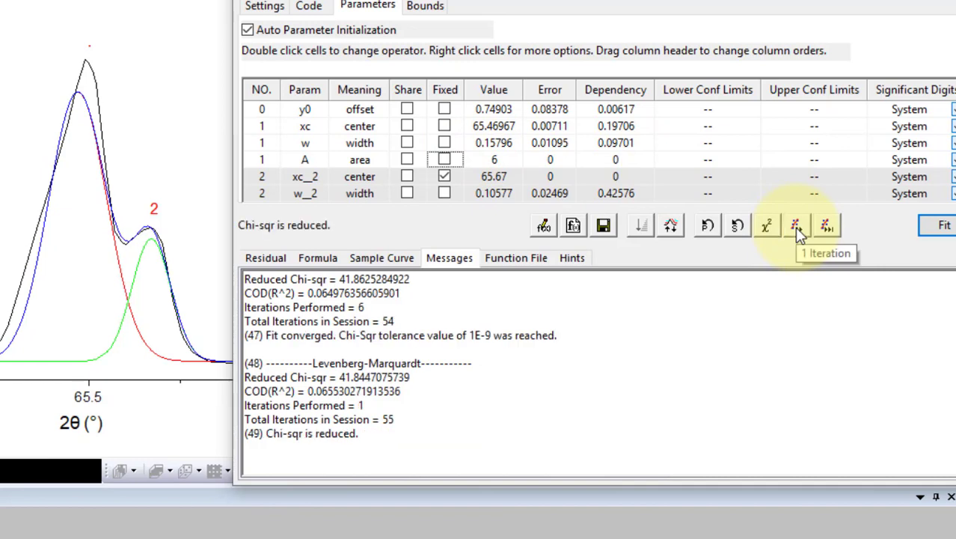
click(825, 227)
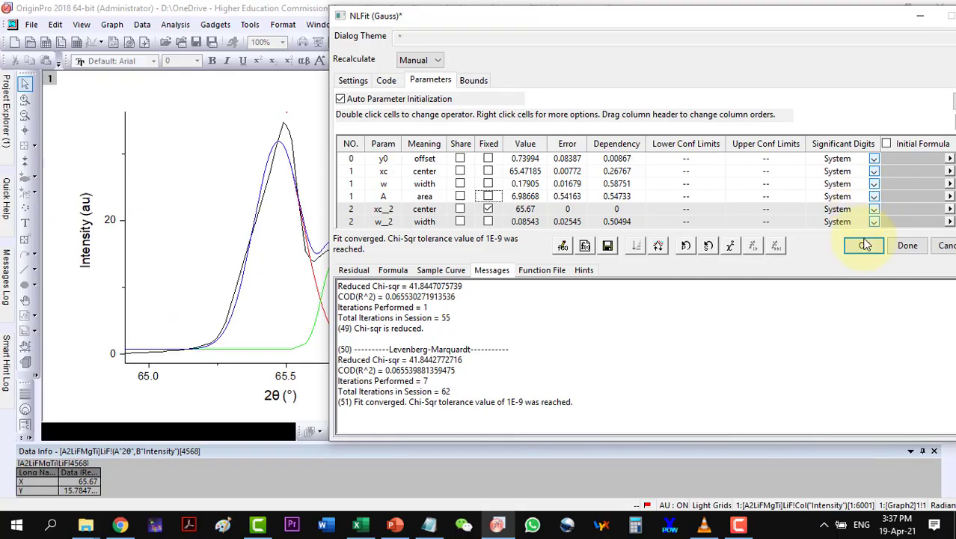
Accept the two-peak fit and move its results table beside the peaks on the graph
click(864, 247)
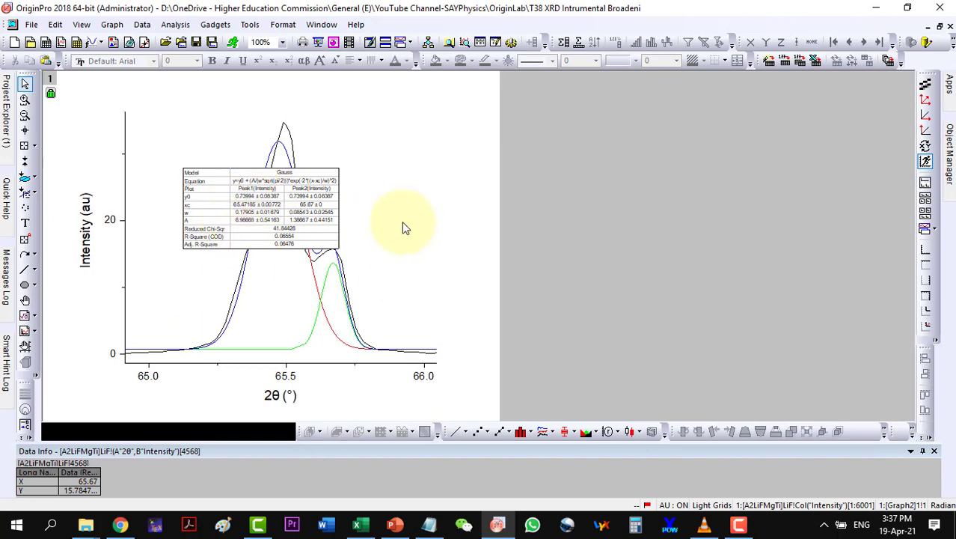
drag(284, 205, 417, 192)
click(939, 25)
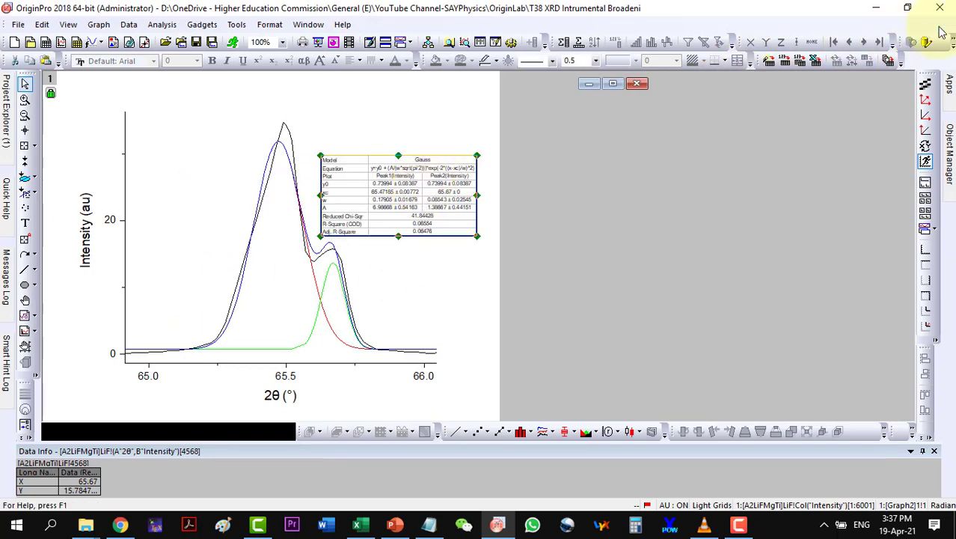
Show the nlfitpeaks1 report's Summary table with peak centres and FWHM values
double_click(123, 82)
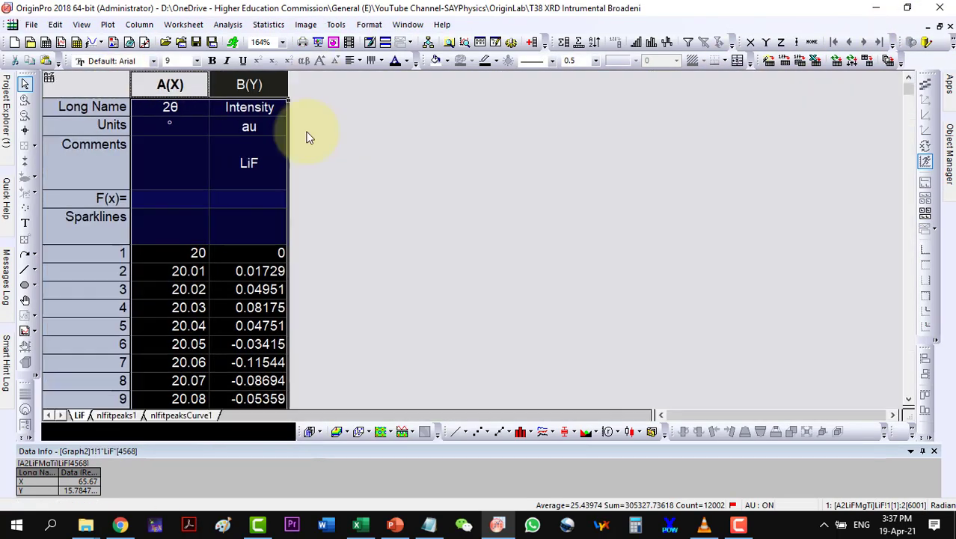
click(116, 414)
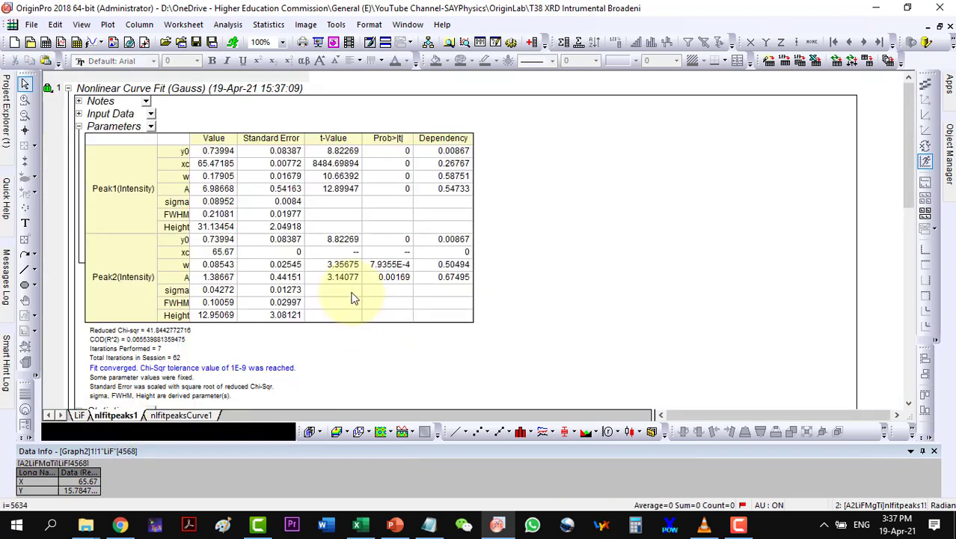
scroll(353, 298, down, 3)
scroll(353, 298, down, 3)
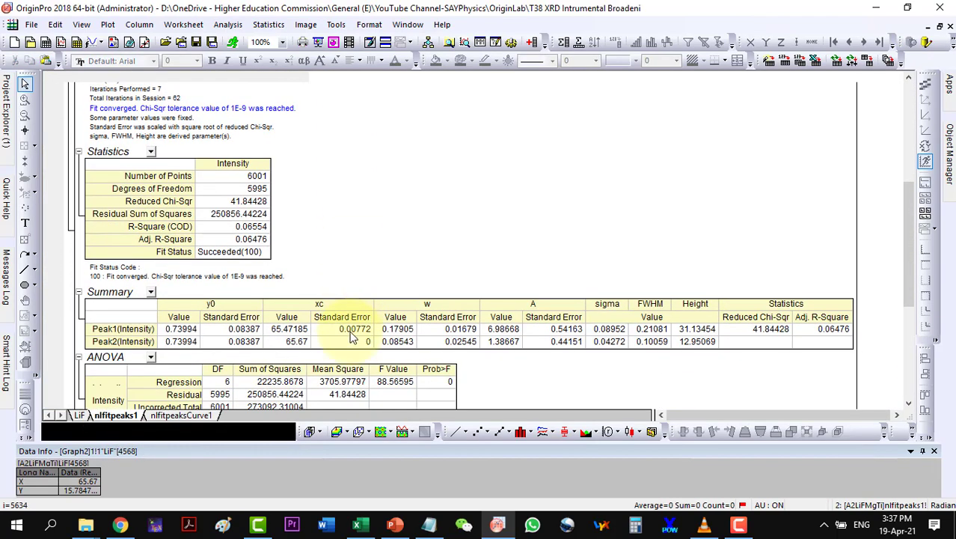
scroll(352, 336, up, 2)
scroll(367, 329, down, 2)
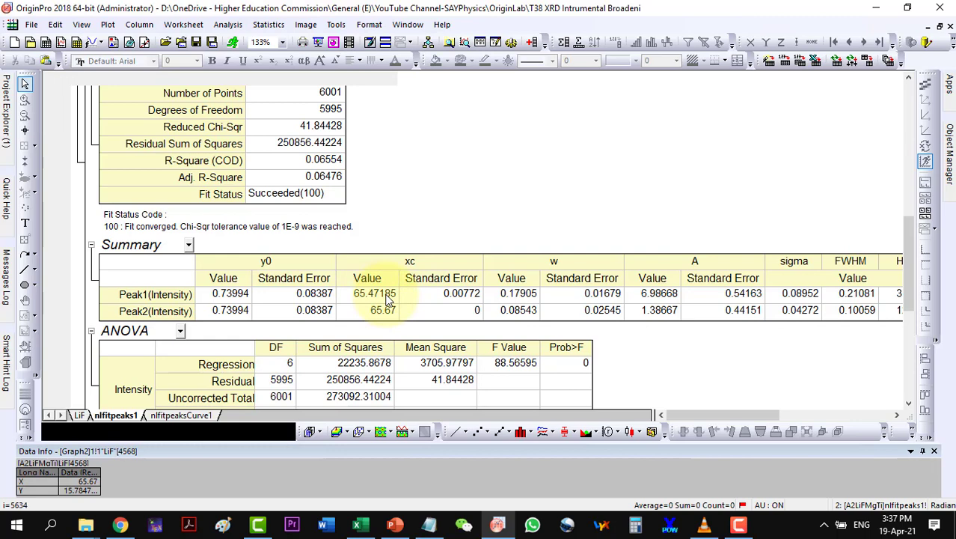
Copy the peak position 65.47185 from Origin into Excel cell C4
click(376, 295)
right_click(376, 295)
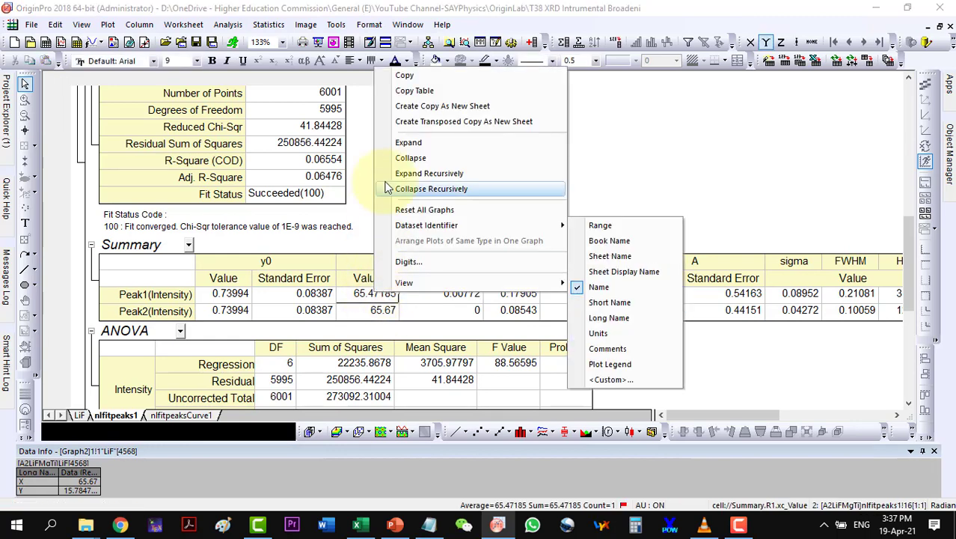
key(Escape)
click(355, 525)
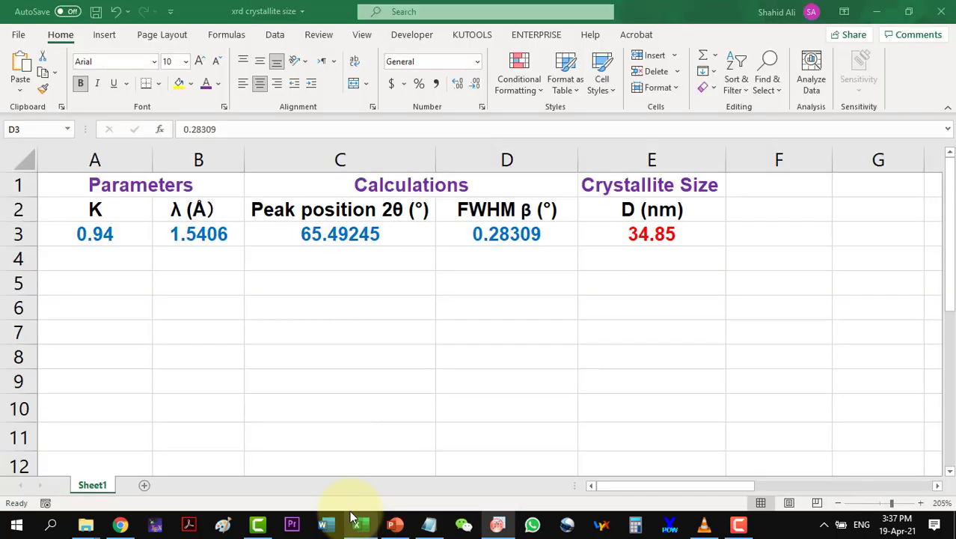
click(325, 256)
click(30, 80)
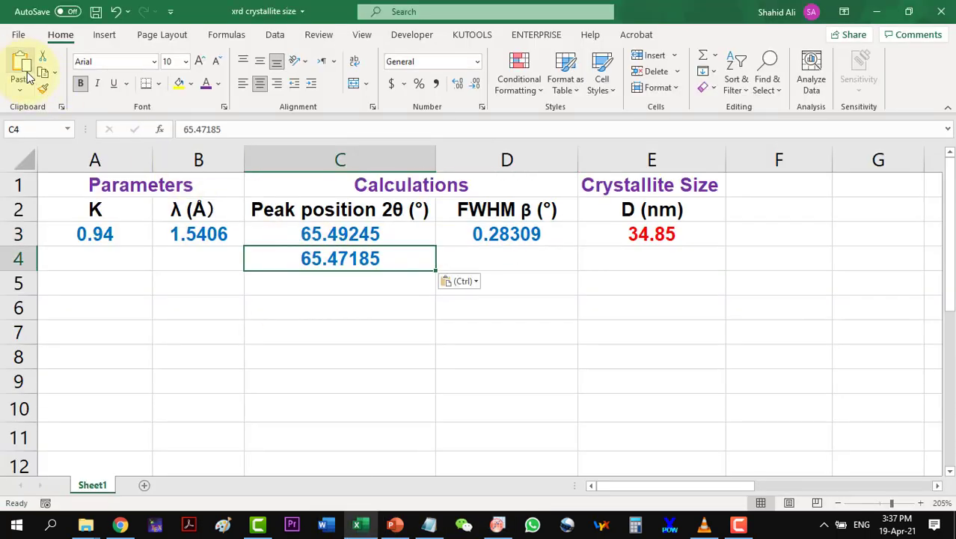
click(495, 261)
Copy the FWHM value 0.21081 from Origin into Excel cell D4
click(489, 530)
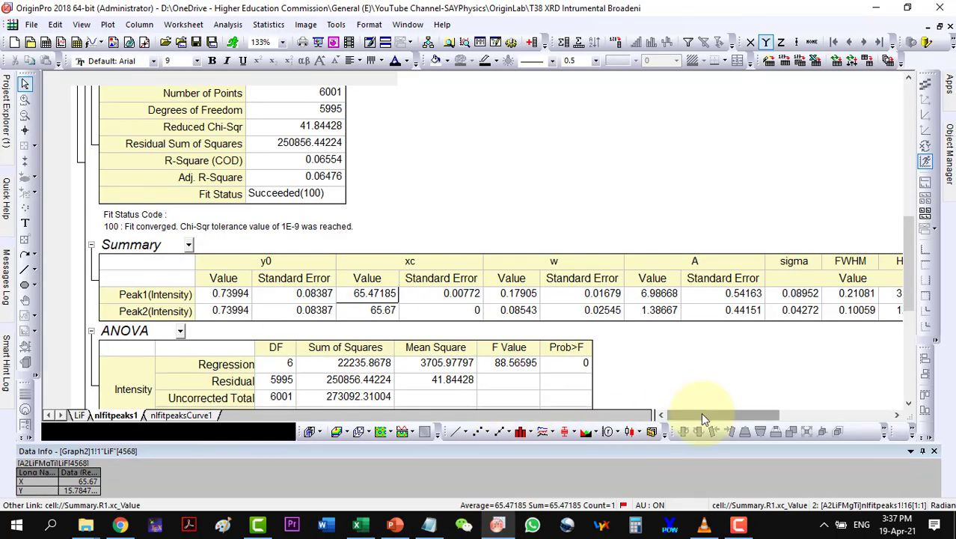
drag(701, 412, 791, 415)
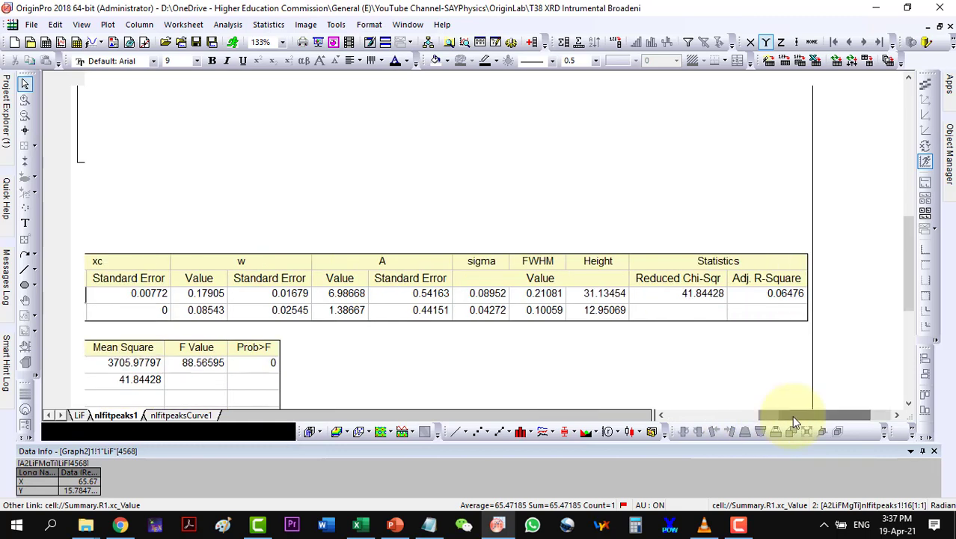
click(545, 296)
right_click(543, 295)
click(563, 75)
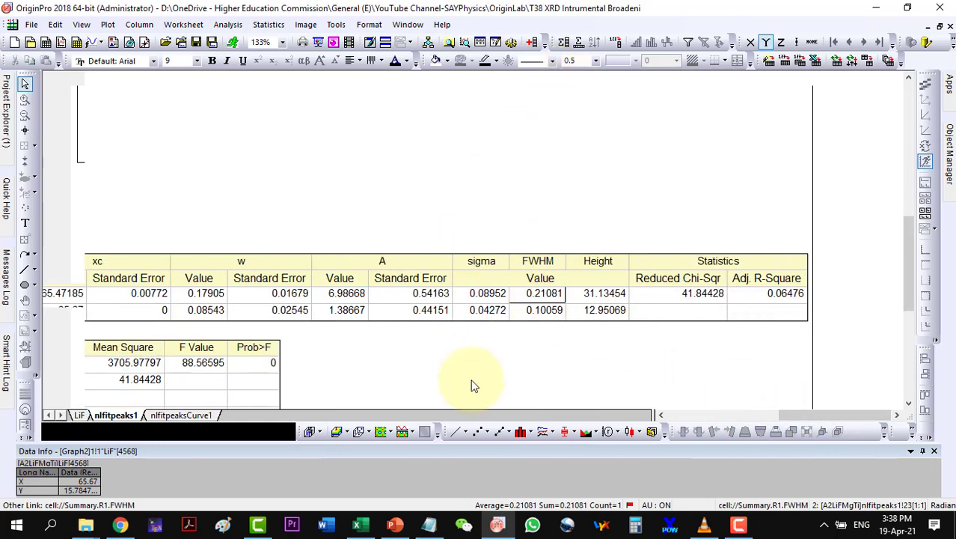
click(356, 523)
click(486, 258)
click(20, 67)
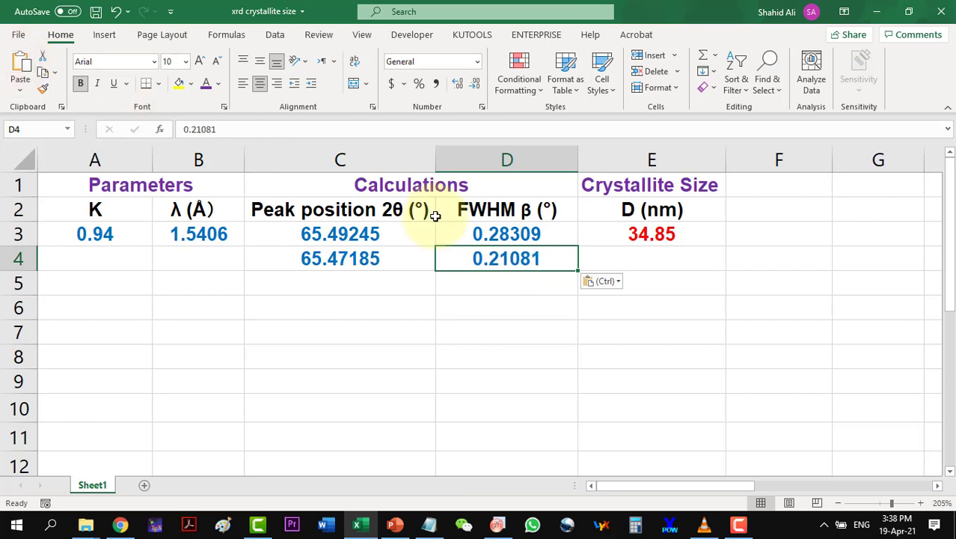
Fill the crystallite-size formula from E3 down to E4, giving 46.79 nm
click(711, 245)
drag(726, 246, 727, 268)
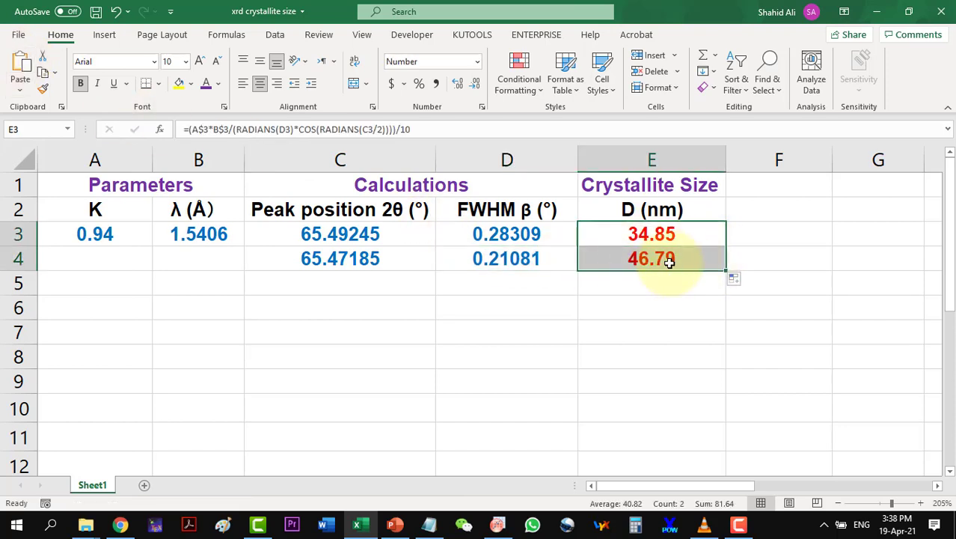
click(659, 286)
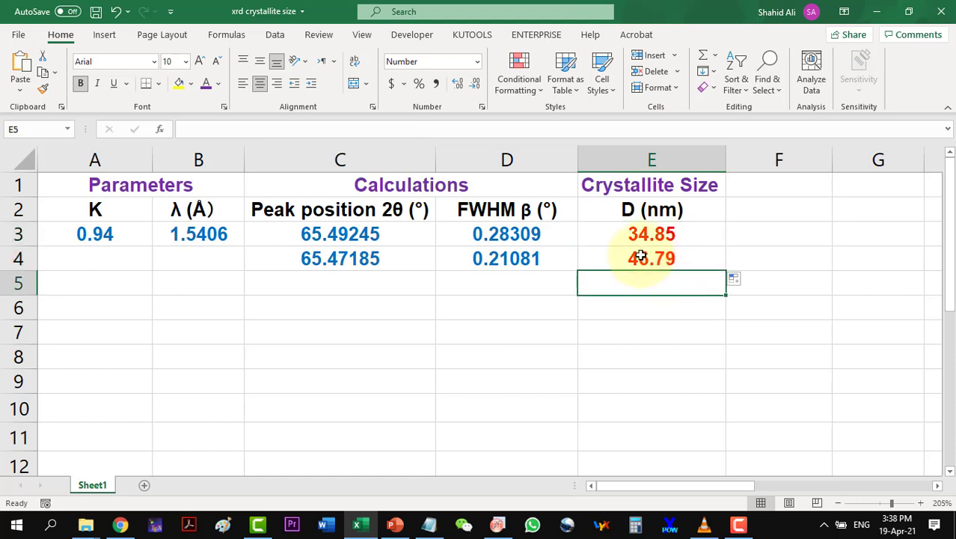